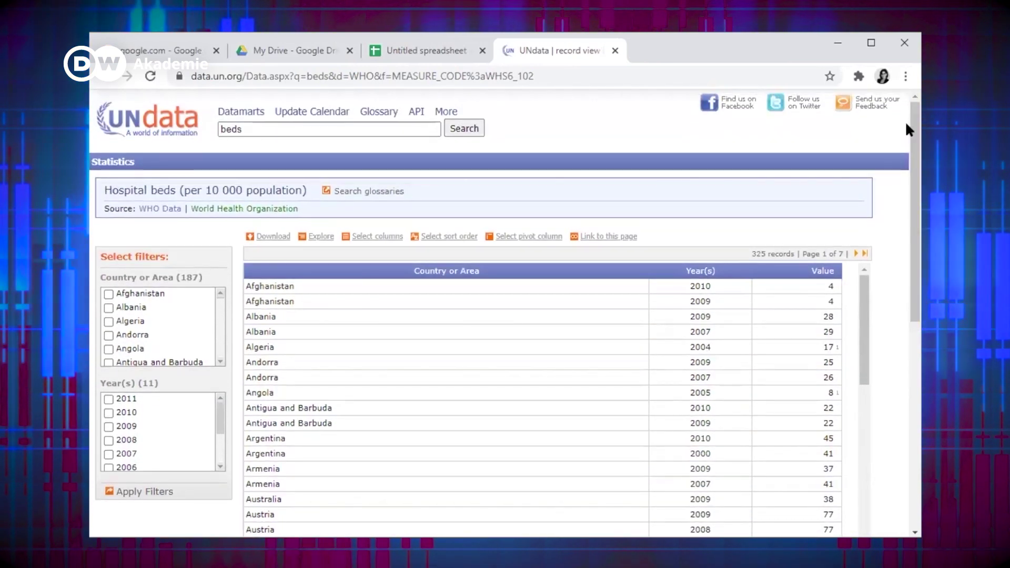
Step: Rename the untitled spreadsheet as UN DATA-BEDS-COVID19
text(UN DATA-)
text(BED)
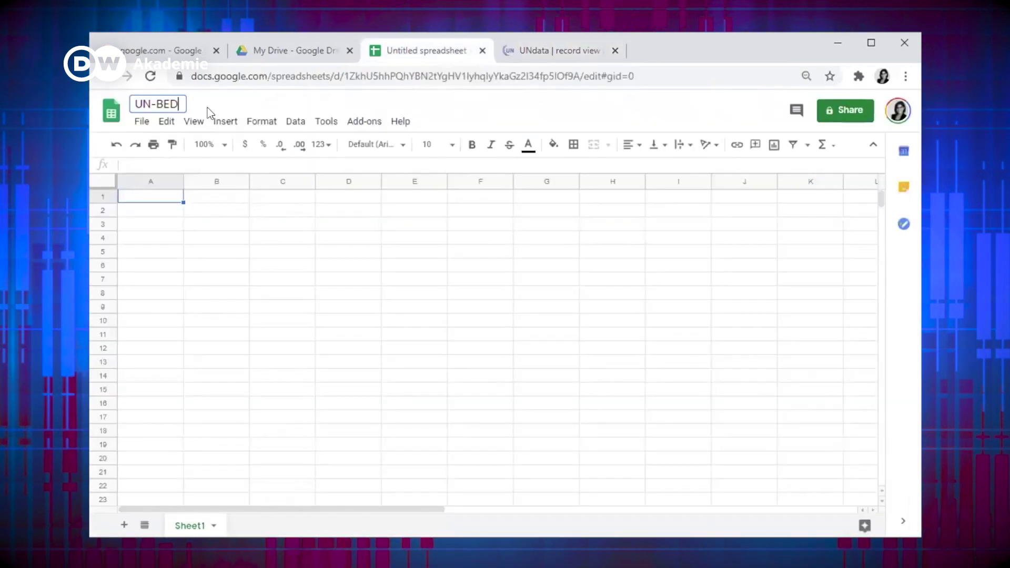
text(S-COVID19)
click(151, 104)
text(DATA)
key(Return)
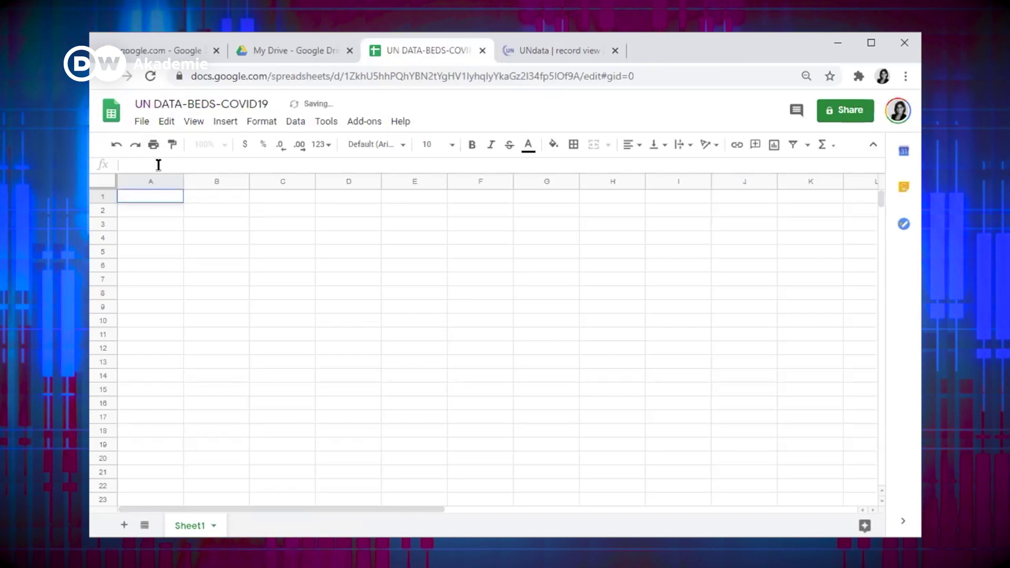
Step: Enter an IMPORTHTML formula in cell A1 with the URL of the UNdata hospital beds page, query "TABLE" and index 1
click(159, 164)
text(=IMPORT)
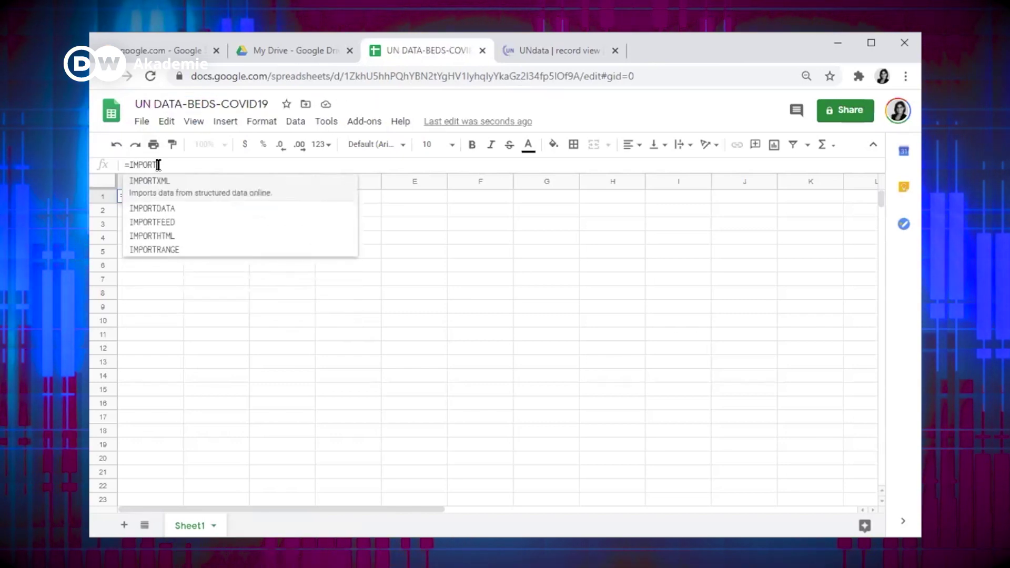
text(HTML()
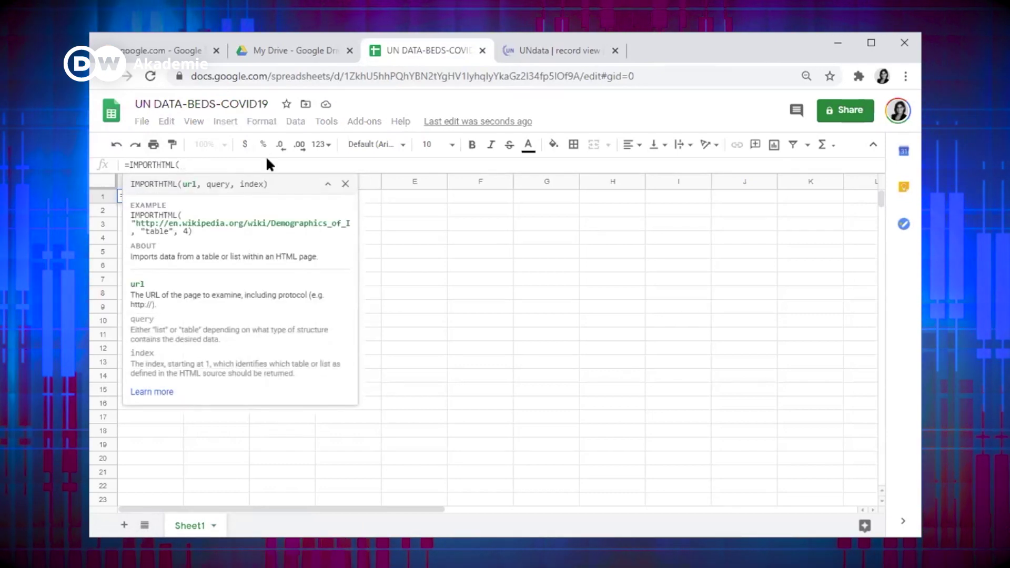
click(555, 50)
click(514, 73)
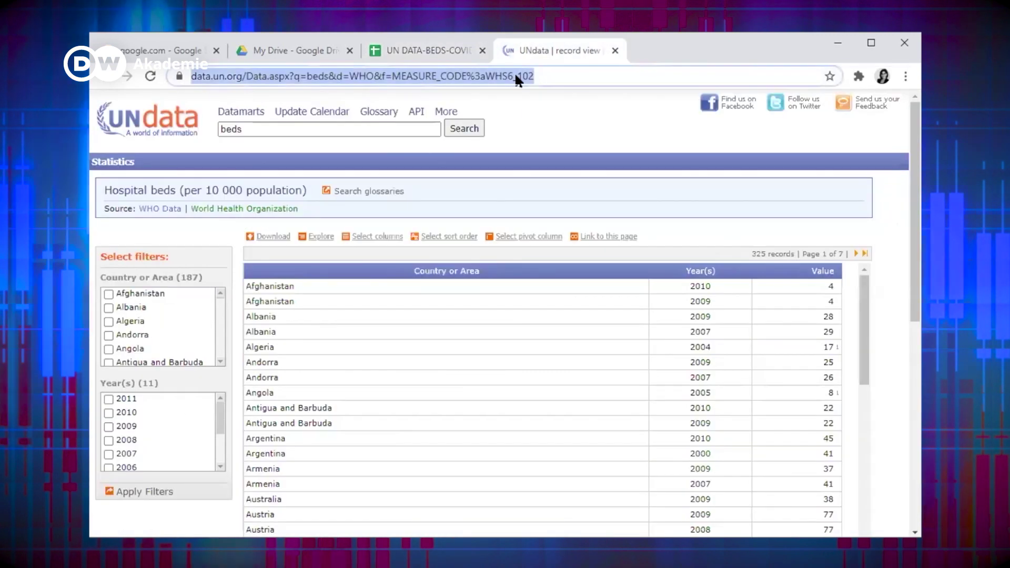
click(395, 51)
text(")
text(https://data.un.org/Data.aspx?q=beds&d=WHO&f=MEASURE_CODE%3aWHS6_102)
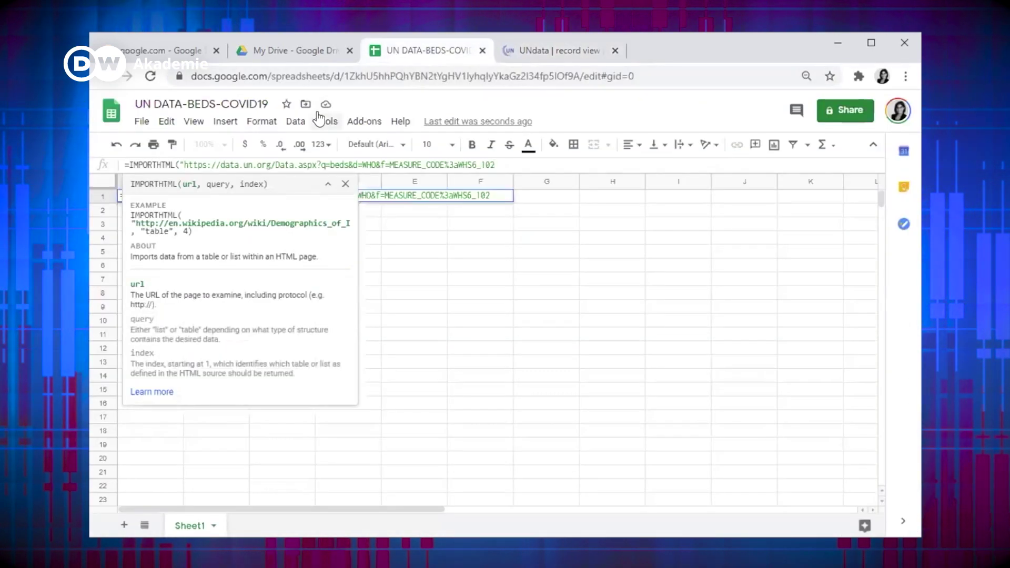
text(", )
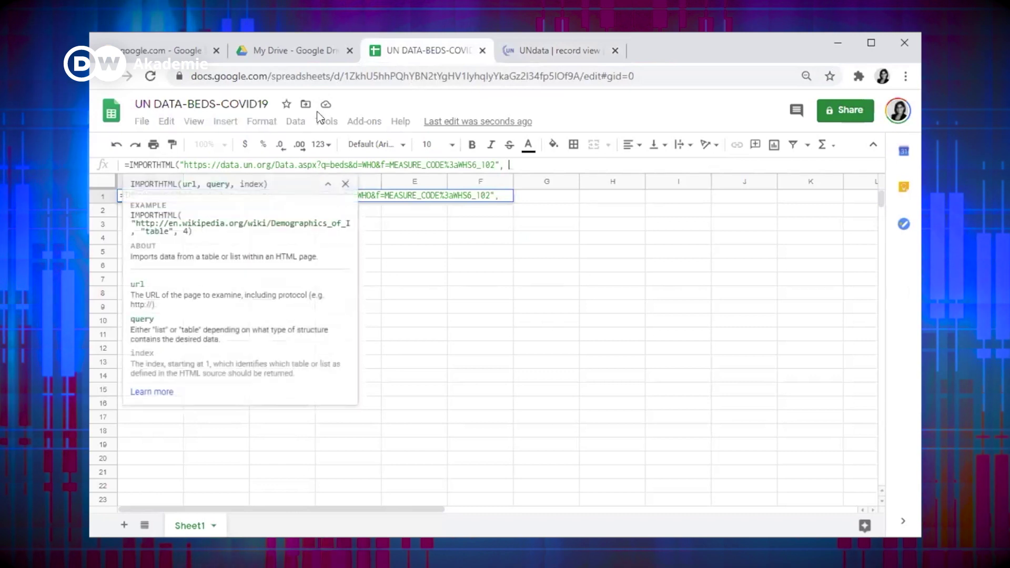
text("TABLE)
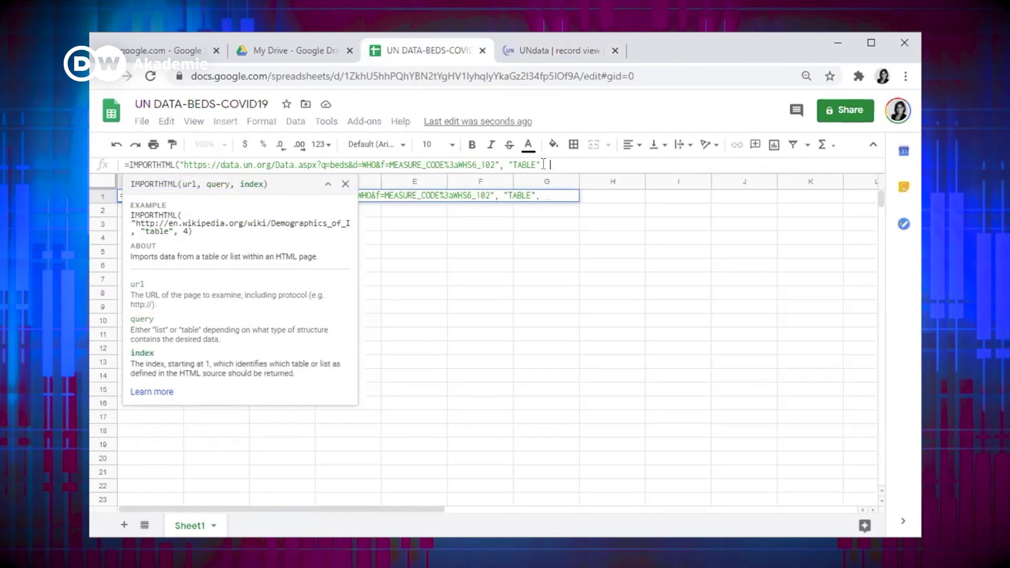
text(, 1))
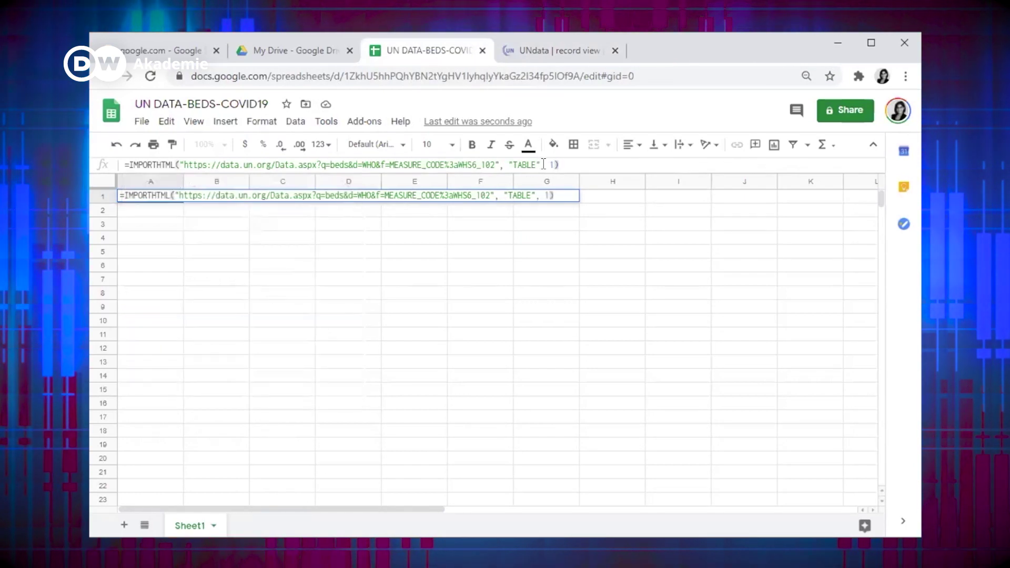
key(Return)
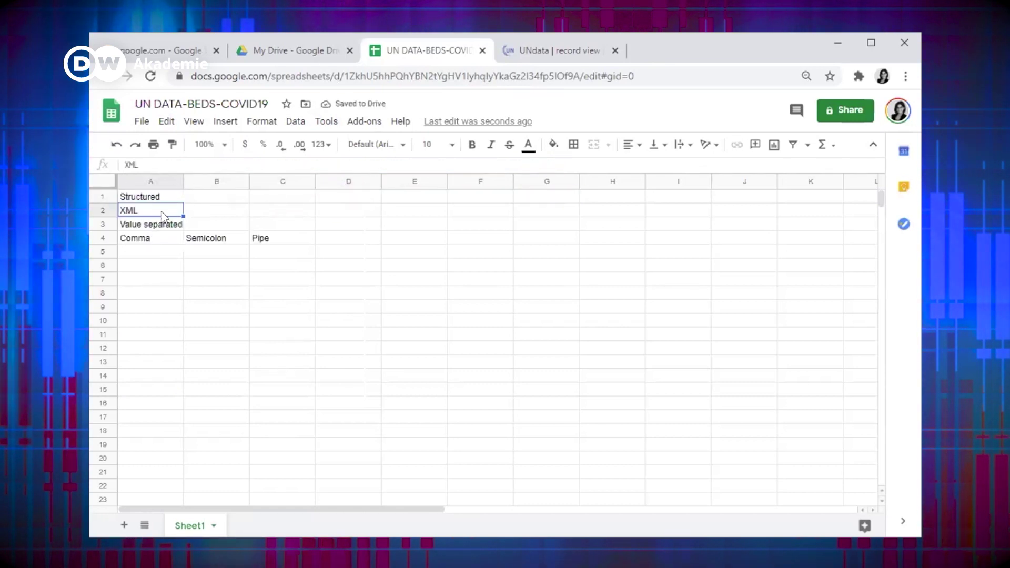
Step: Set the table index in A1's IMPORTHTML formula to 2 and compare the import with the source table on the UNdata page
click(149, 162)
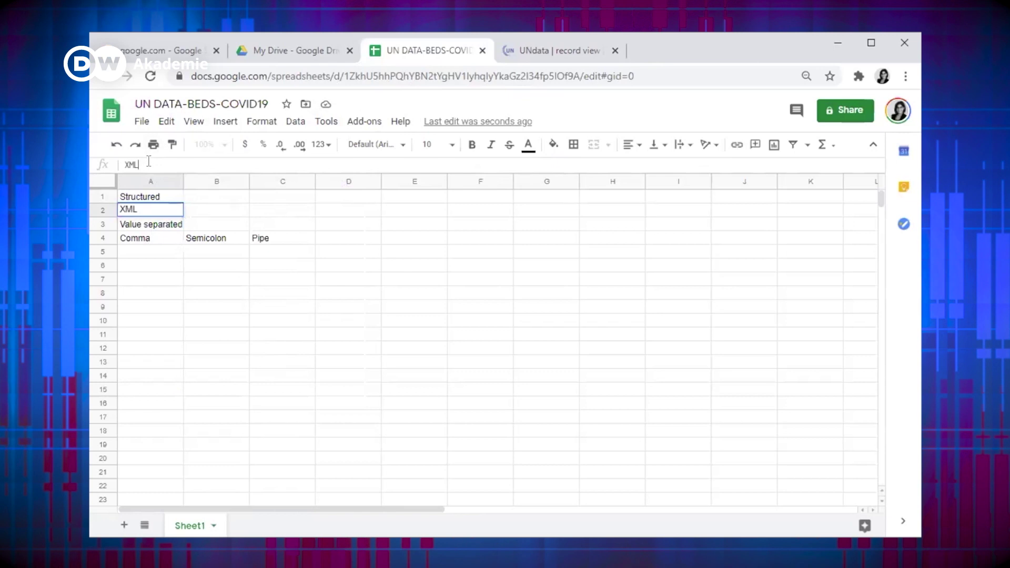
click(143, 197)
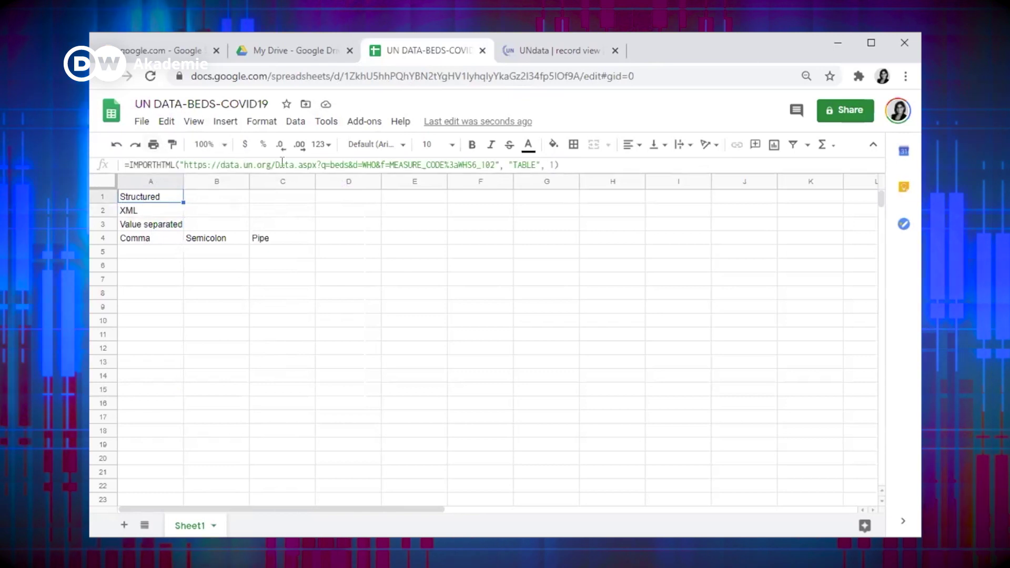
click(553, 164)
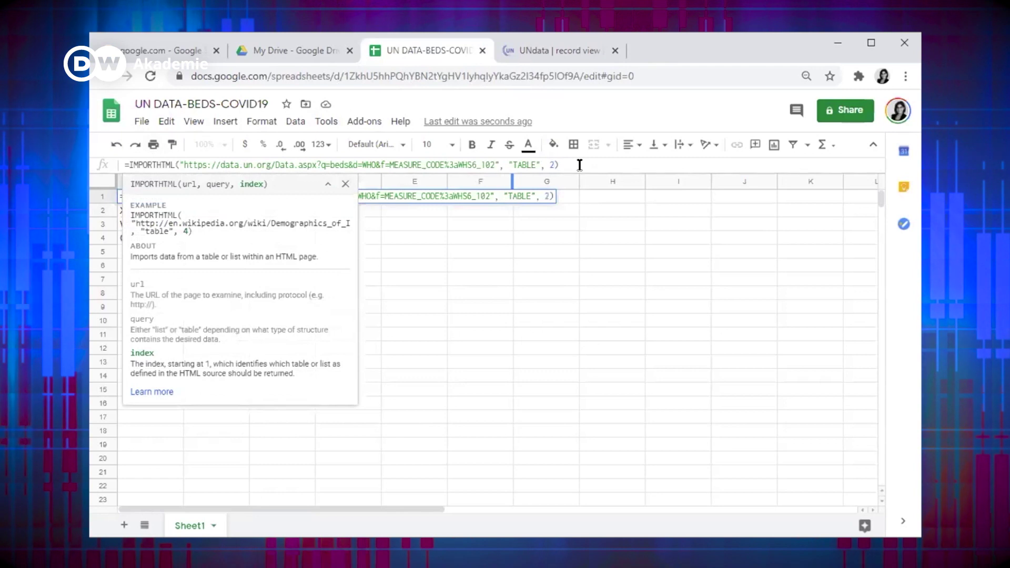
key(Return)
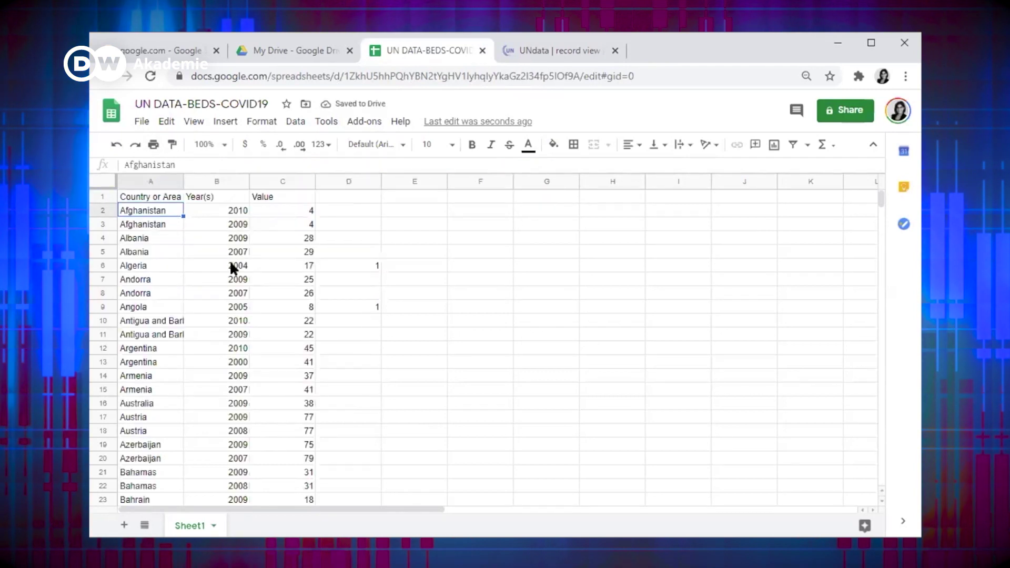
click(578, 52)
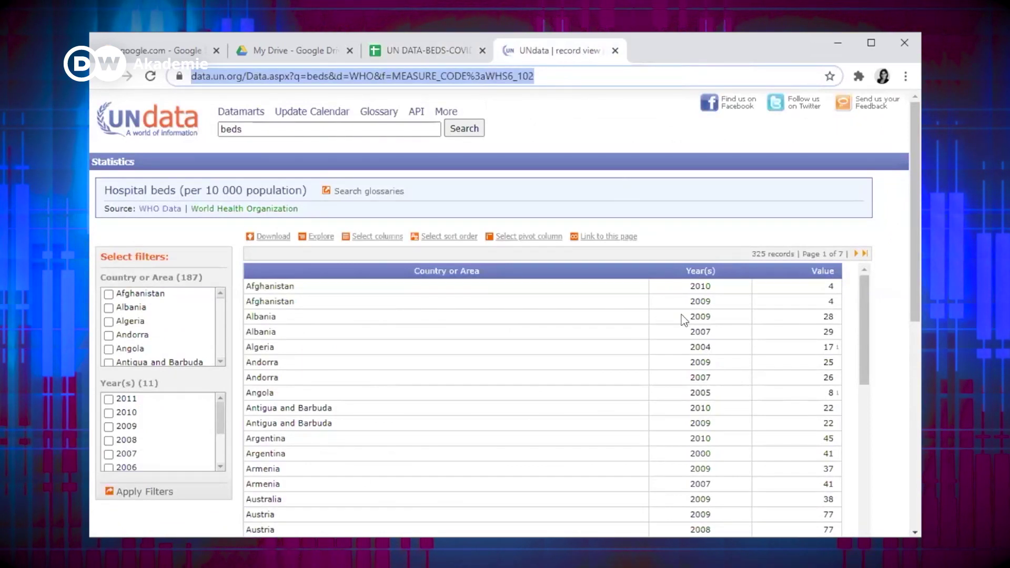
drag(862, 310, 861, 283)
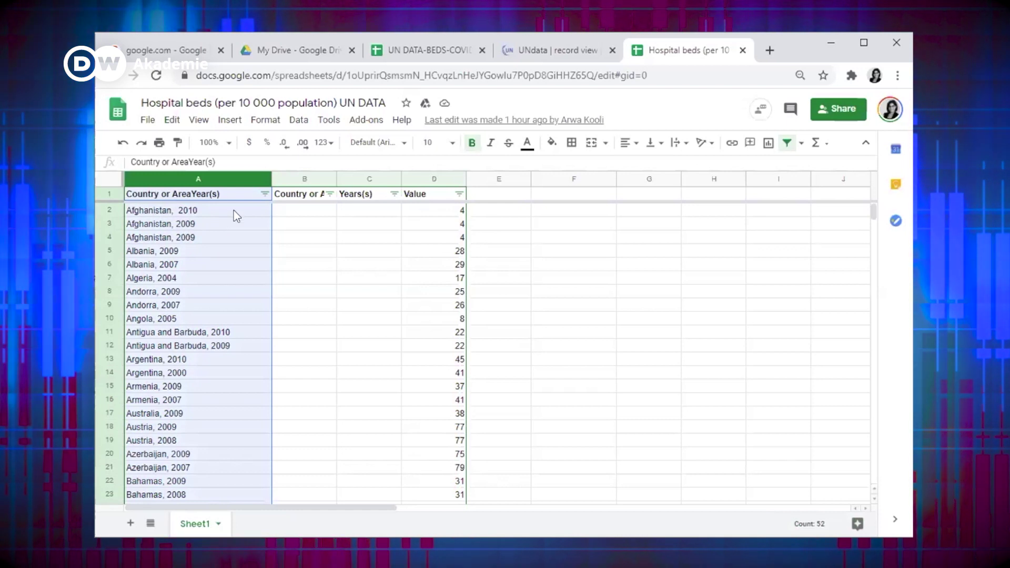
click(311, 180)
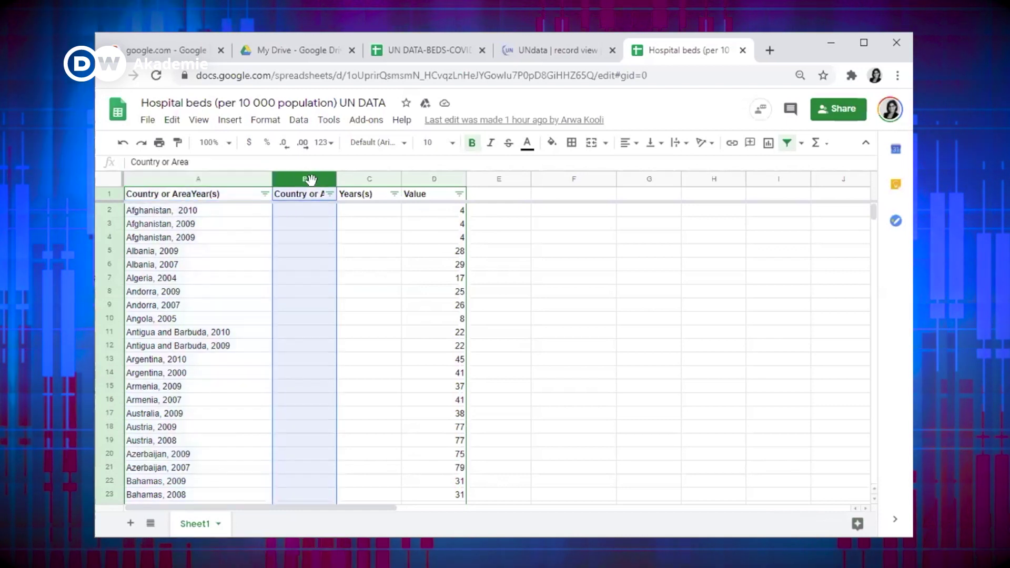
click(374, 184)
click(294, 181)
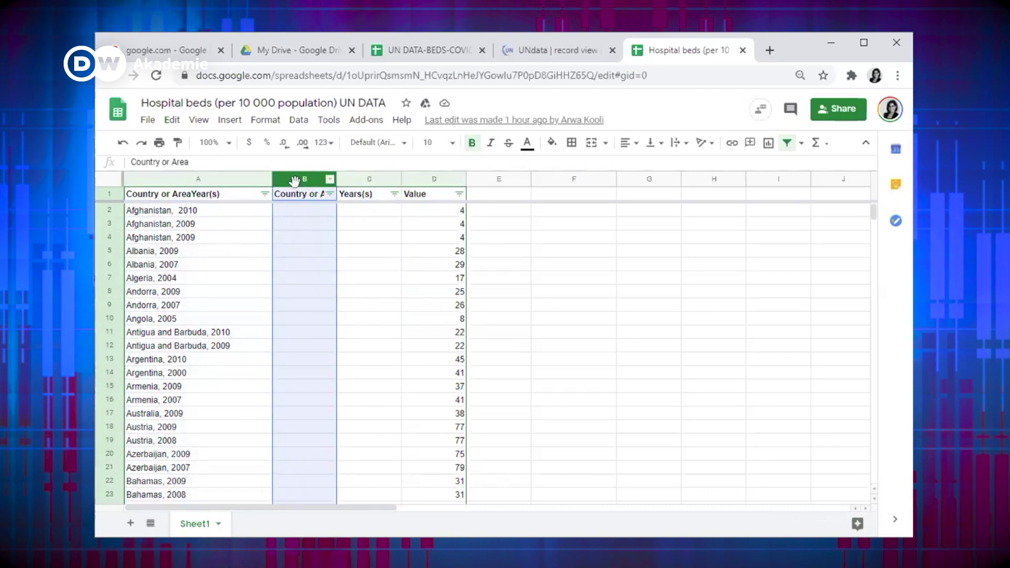
click(372, 179)
click(226, 209)
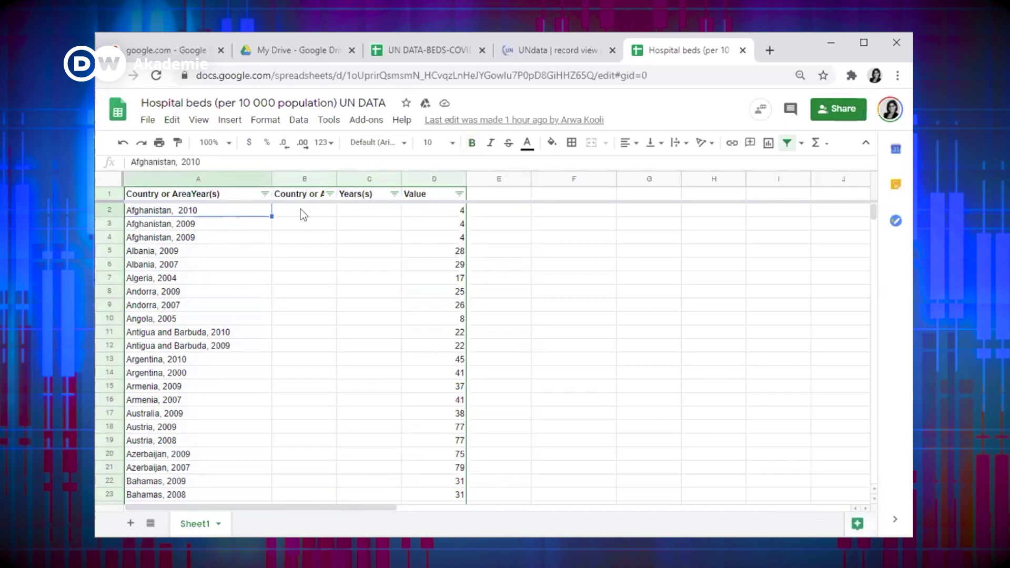
Step: Split column A's text at the comma into the country and year columns with =split(A2,",") in B2, filled down the column
click(299, 212)
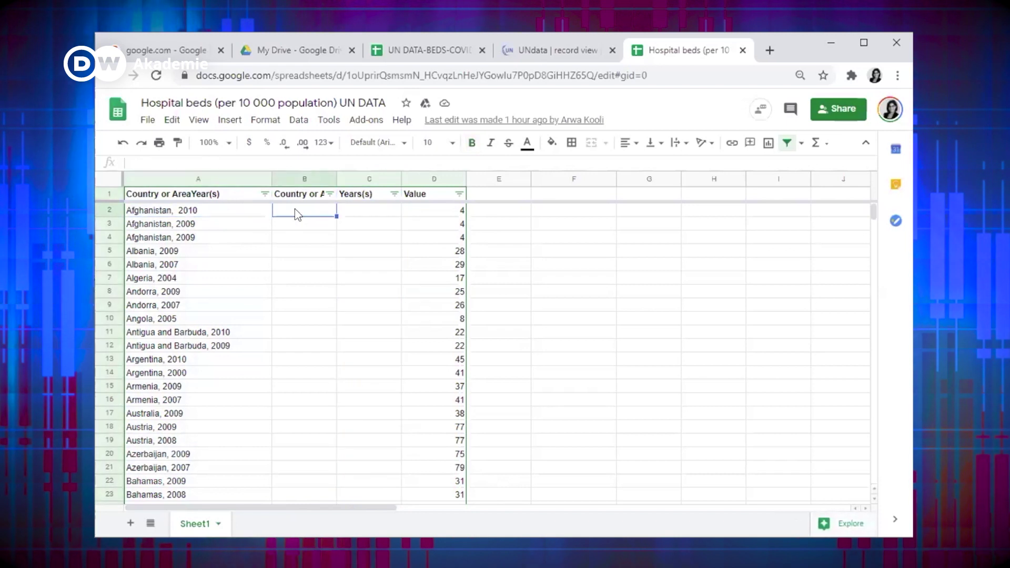
text(=split)
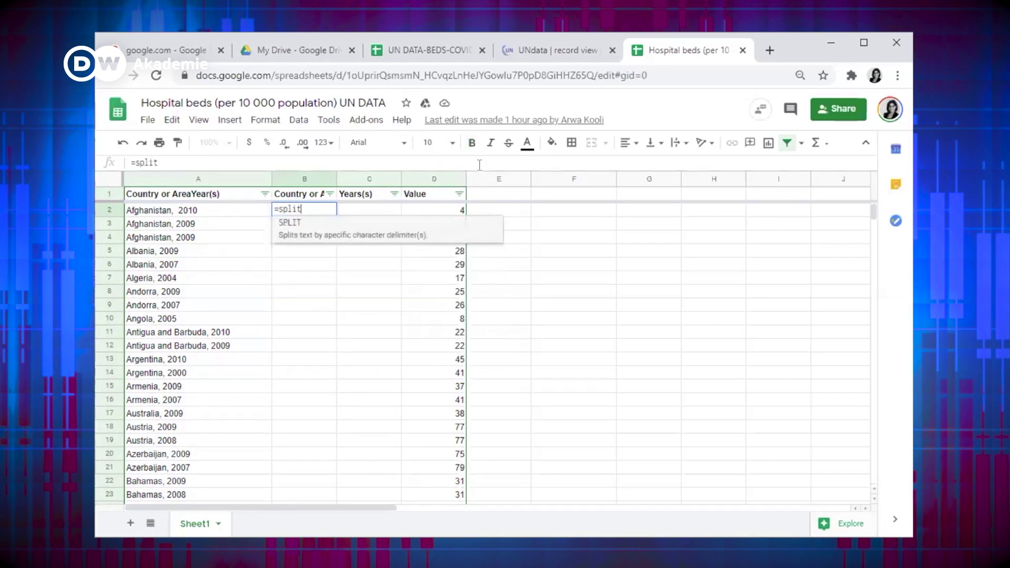
text(()
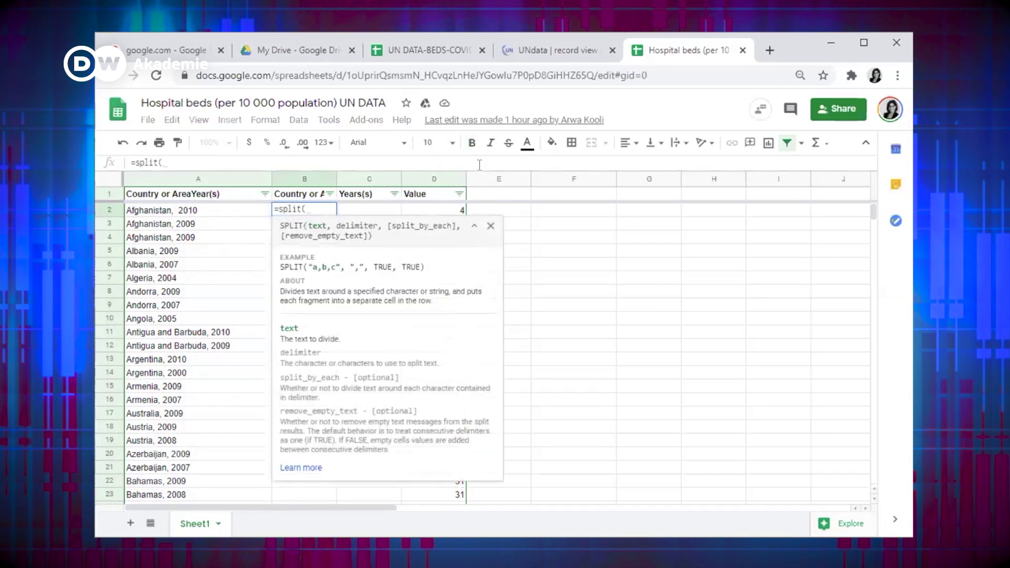
click(212, 211)
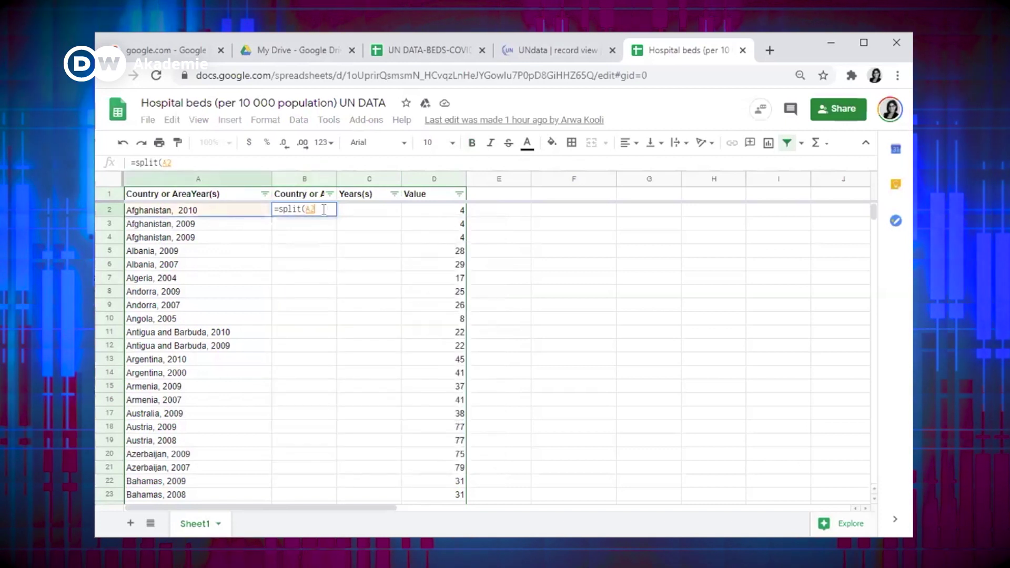
text(,)
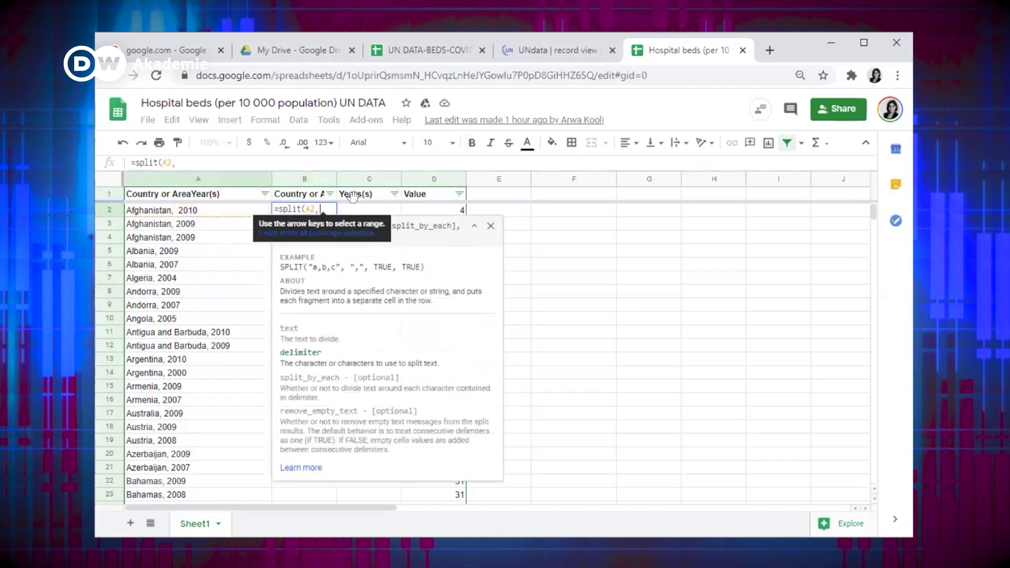
text(")
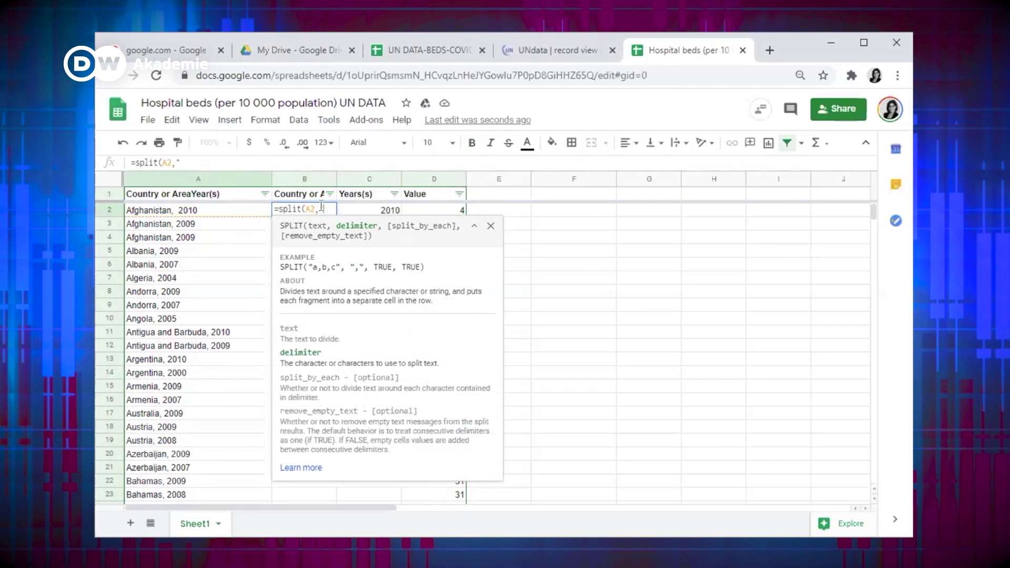
text(,)
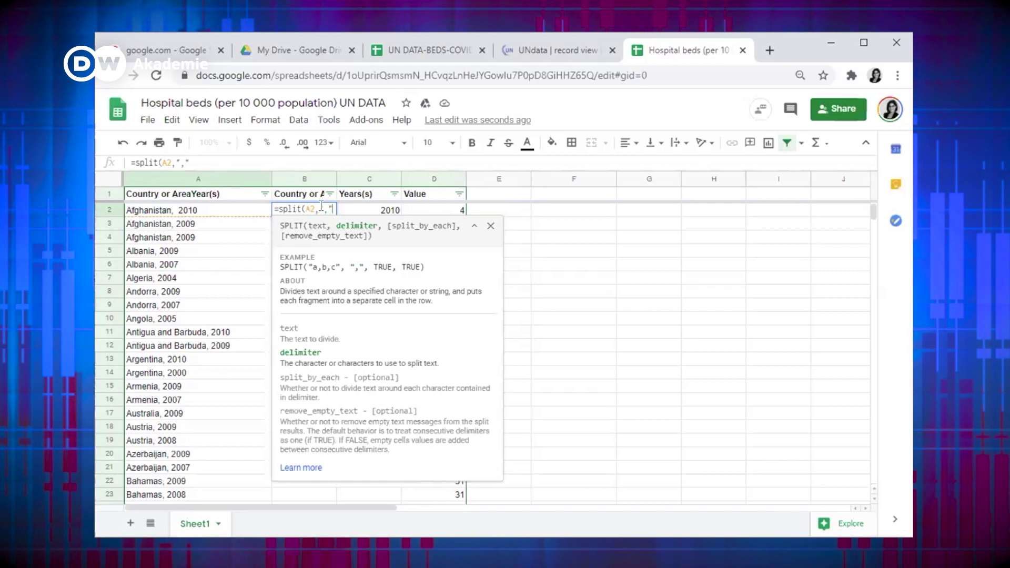
text())
key(Return)
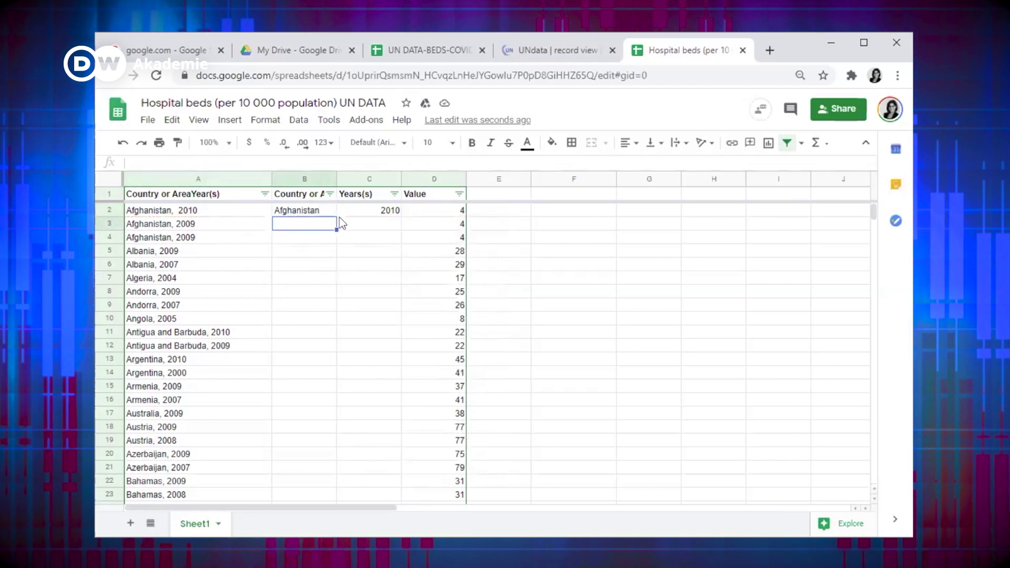
click(330, 210)
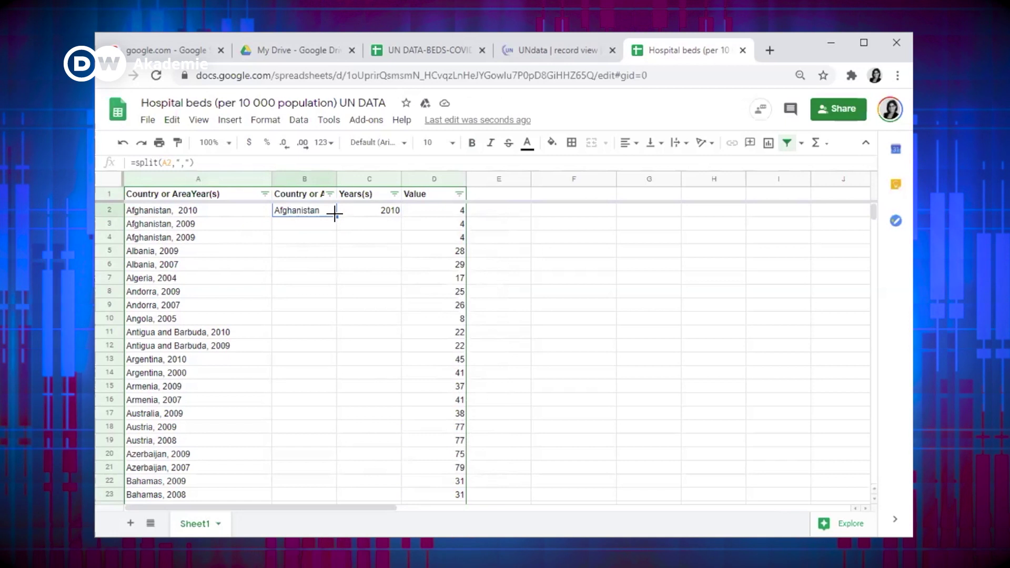
double_click(334, 214)
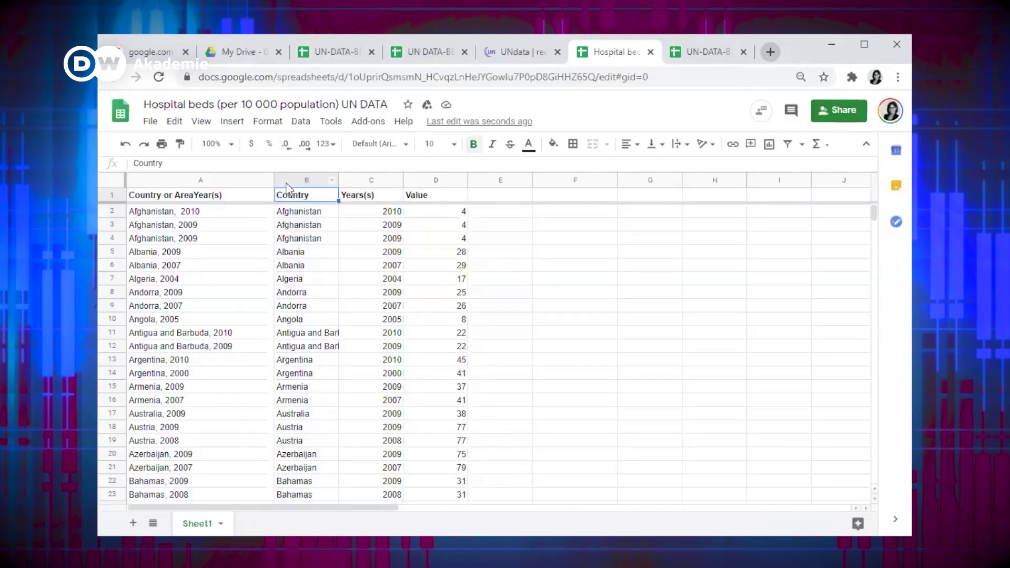
Step: Replace the formulas in columns B and C with their results by copying both columns and pasting values only over them
drag(300, 179, 372, 183)
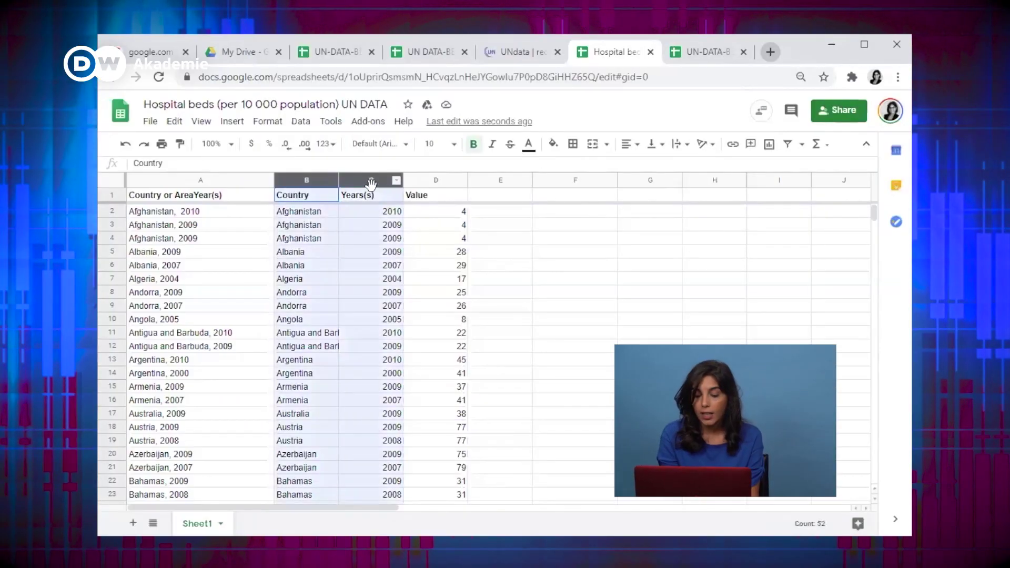
right_click(345, 178)
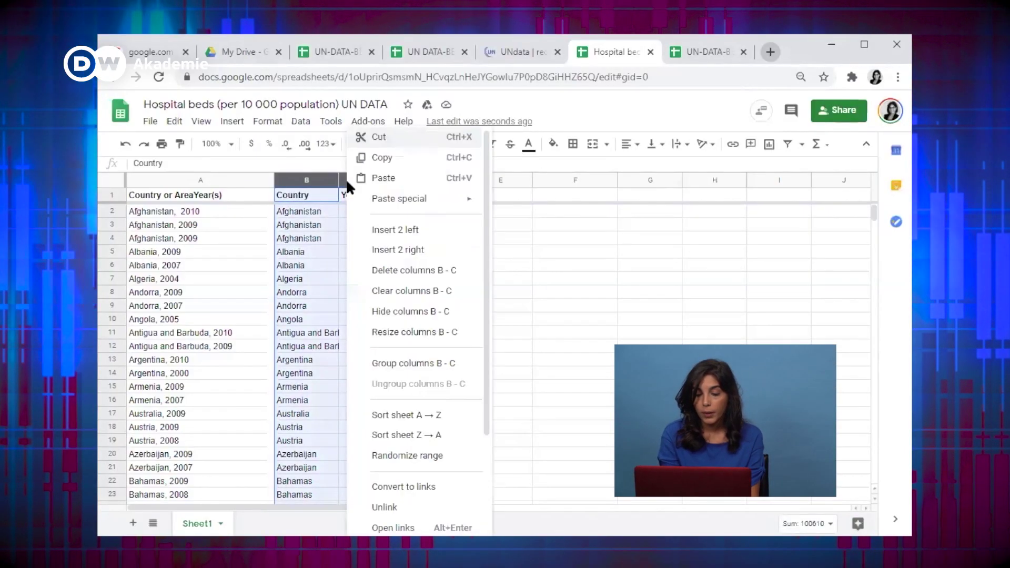
click(388, 160)
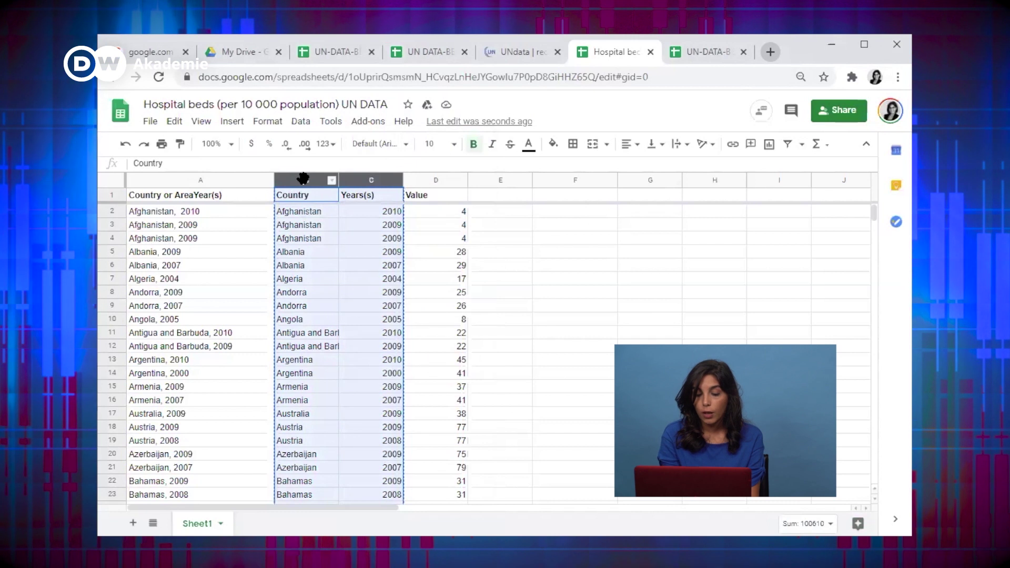
right_click(294, 180)
mouse_move(329, 204)
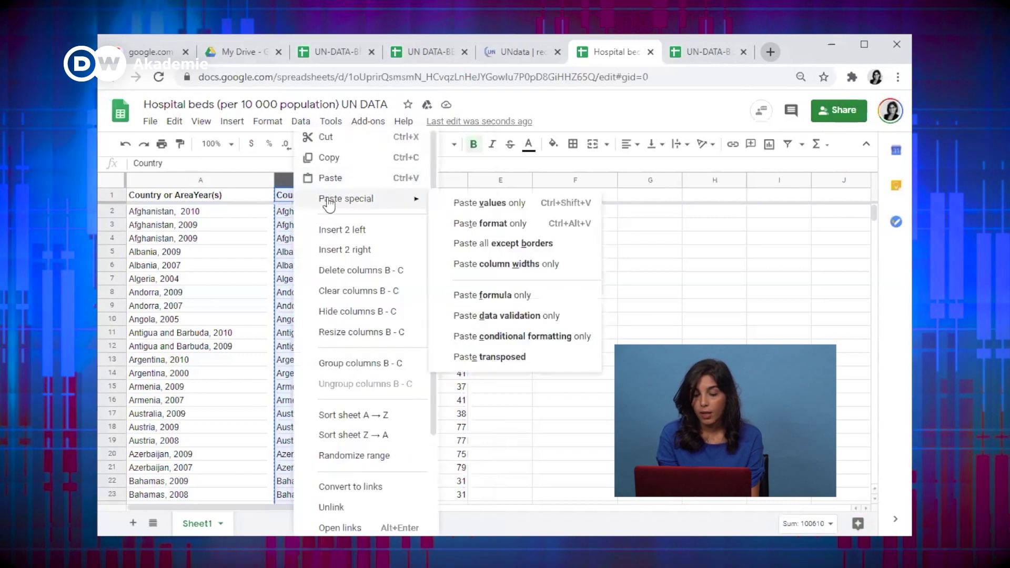
click(482, 203)
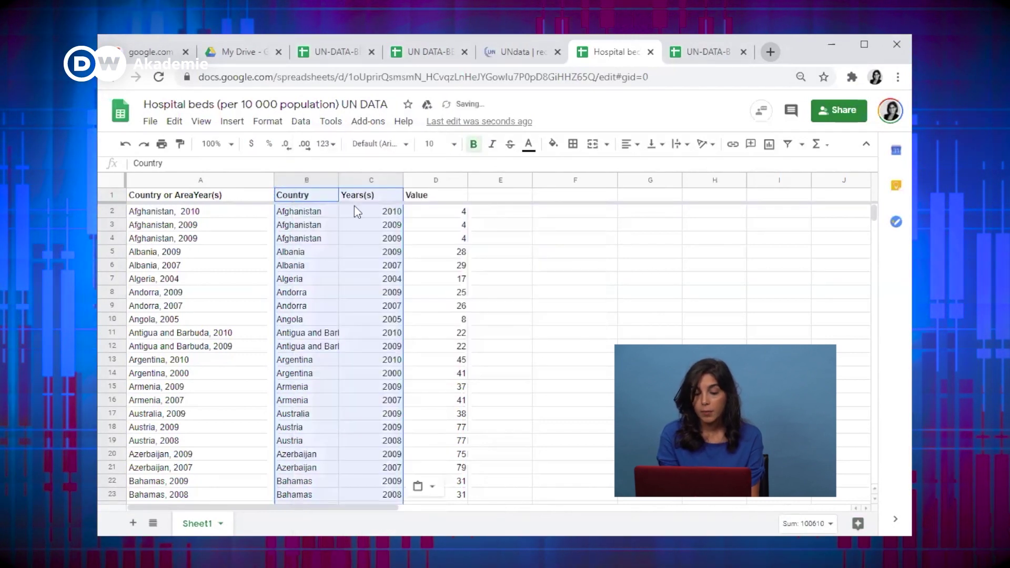
click(307, 180)
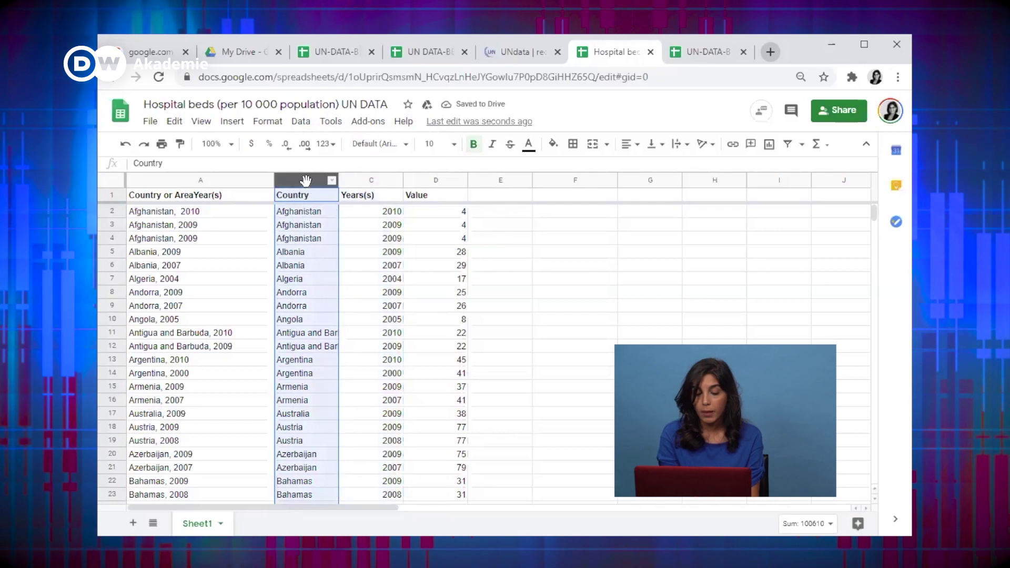
Step: Delete column A, which holds the original combined country and year text
click(218, 179)
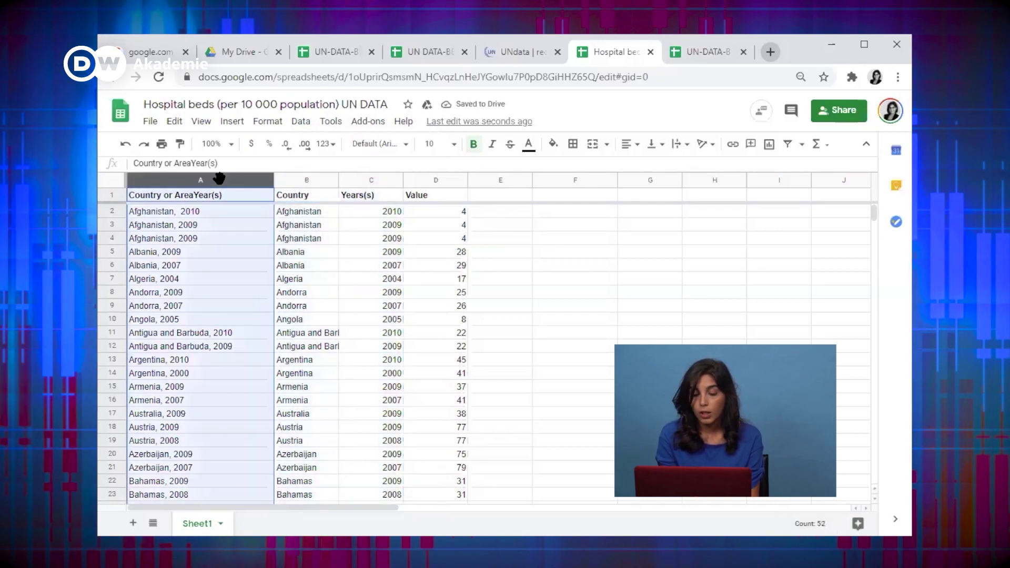
right_click(219, 180)
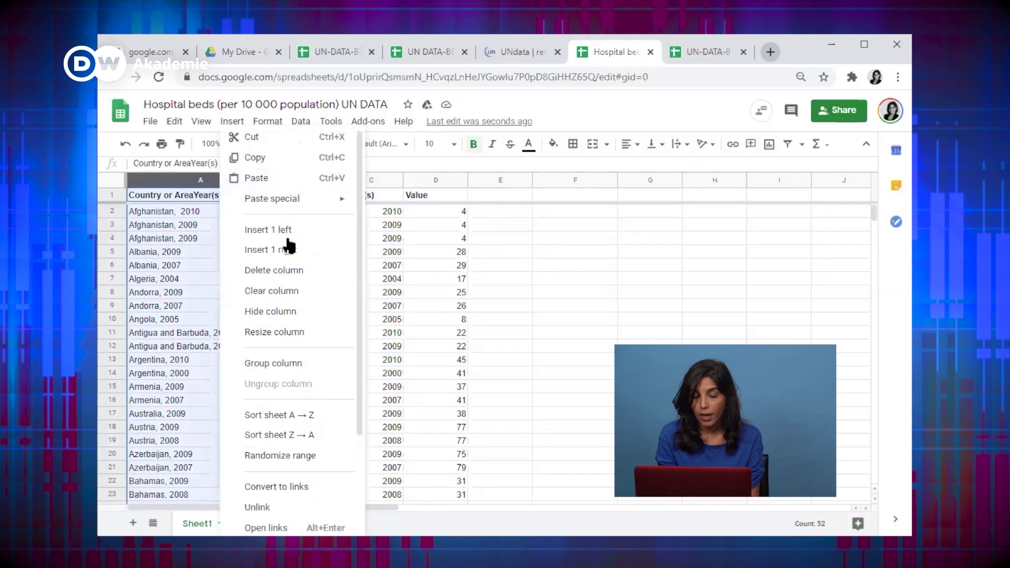
click(299, 271)
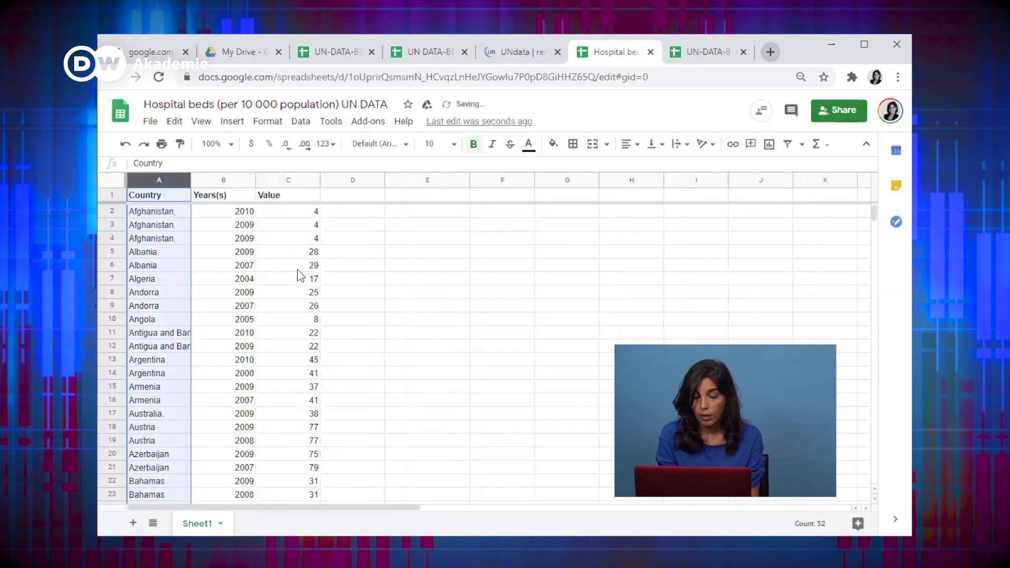
Step: Sort the sheet A → Z by the Years(s) column
click(225, 181)
click(270, 179)
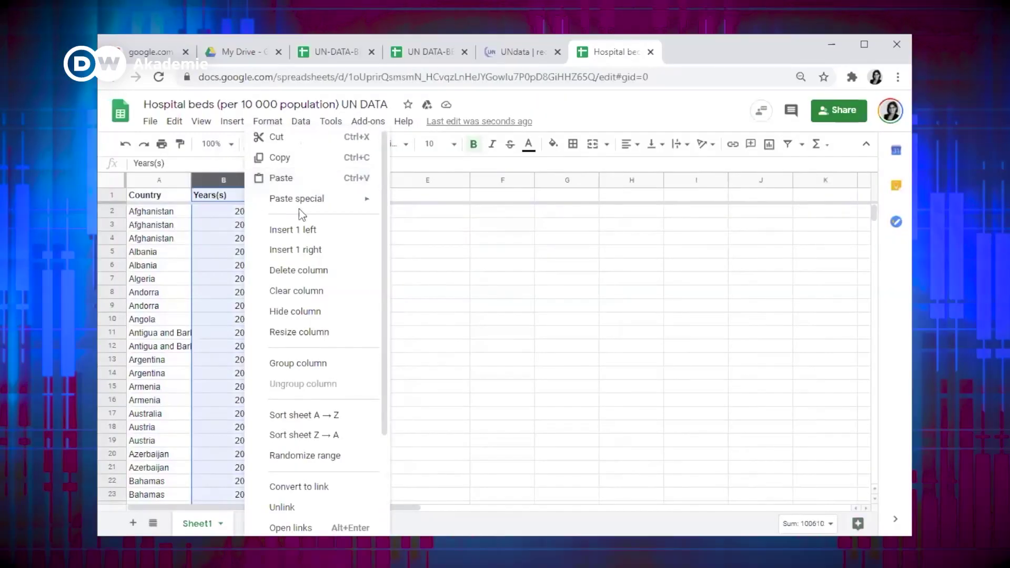
scroll(388, 241, down, 3)
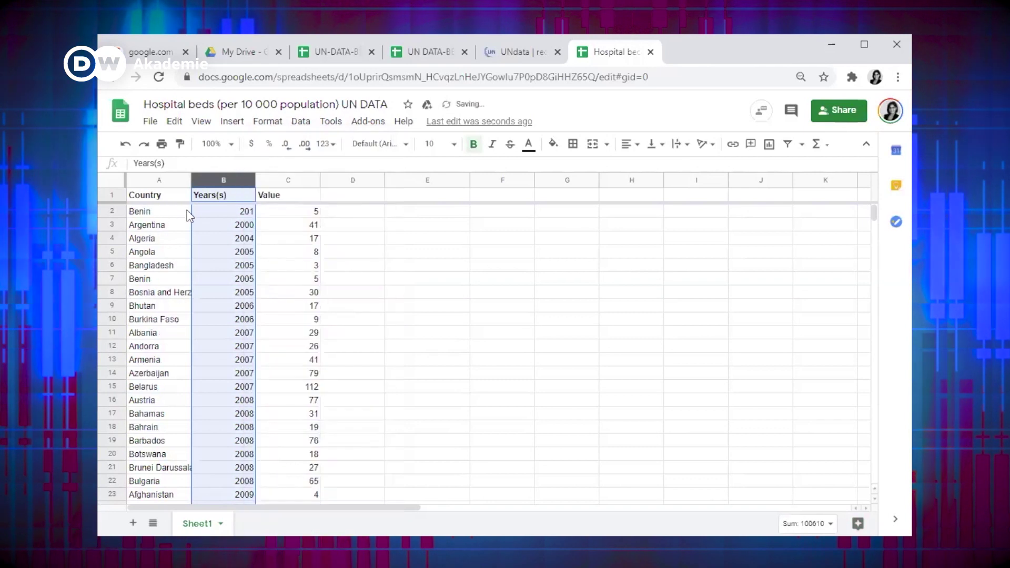
Step: Check the incomplete Benin year in B2 against the UNdata source table and correct it to 2010
click(231, 213)
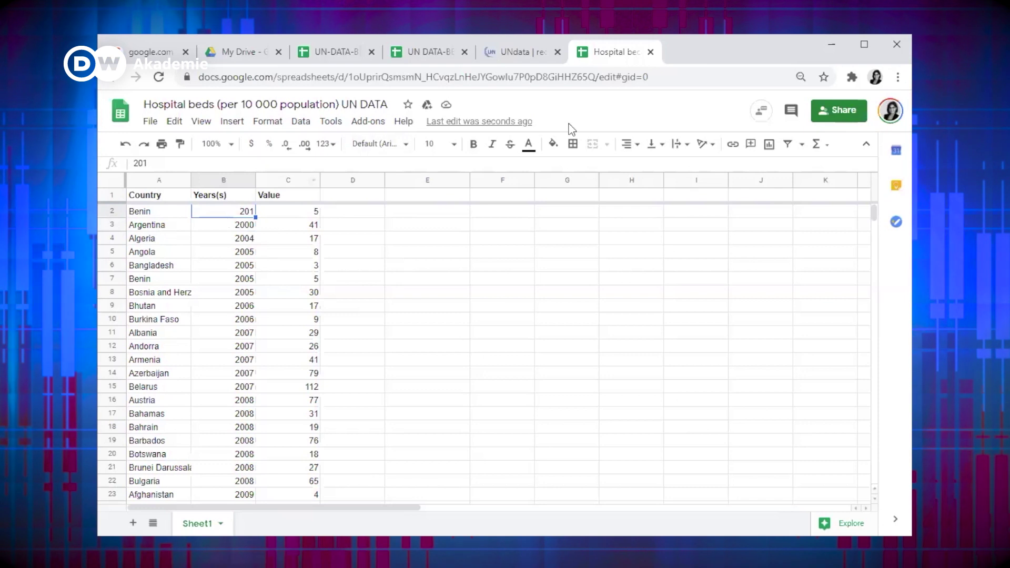
click(514, 59)
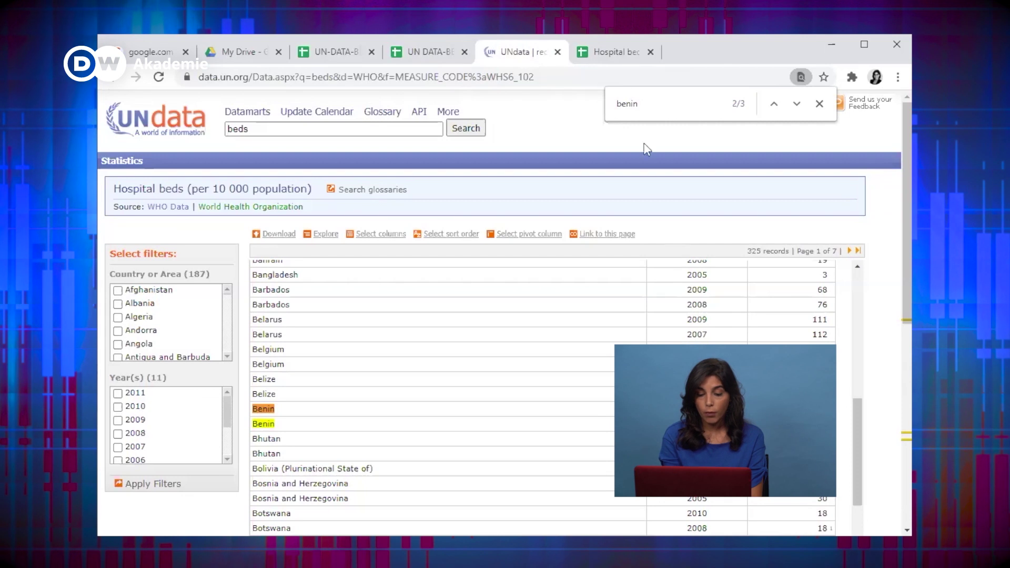
click(618, 56)
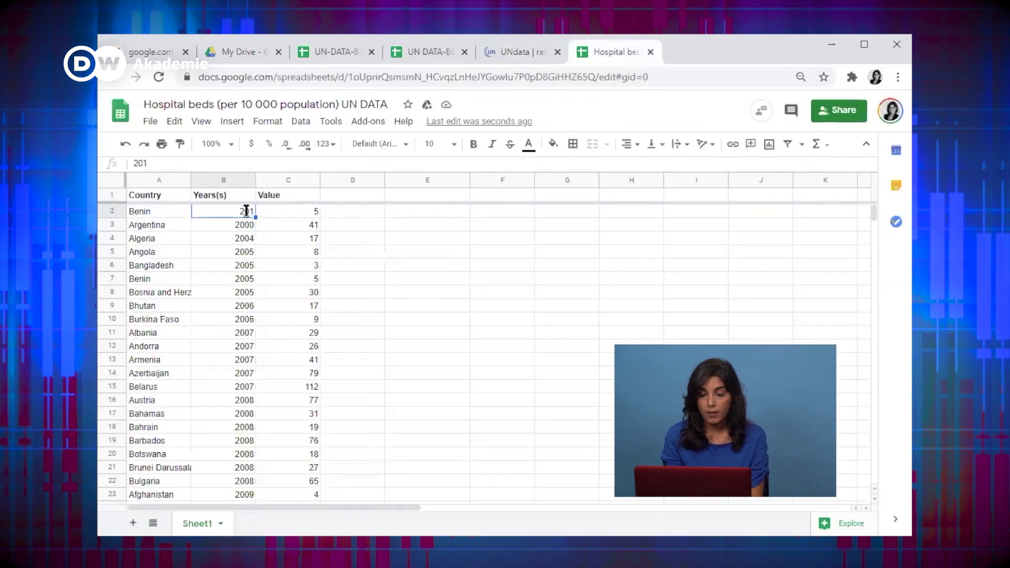
key(Tab)
key(Up)
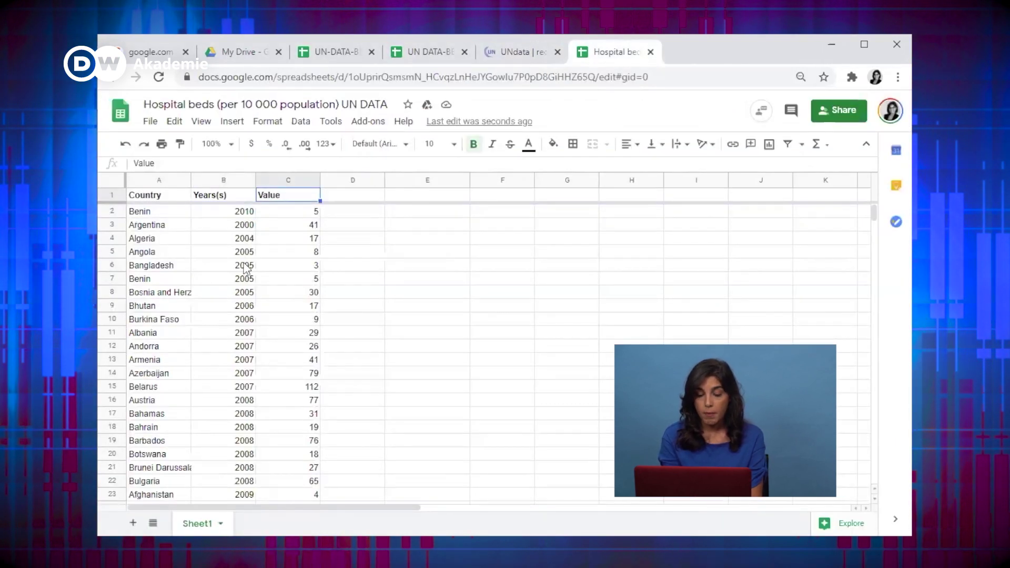
Step: Create a filter on the Country, Years(s) and Value table
click(788, 145)
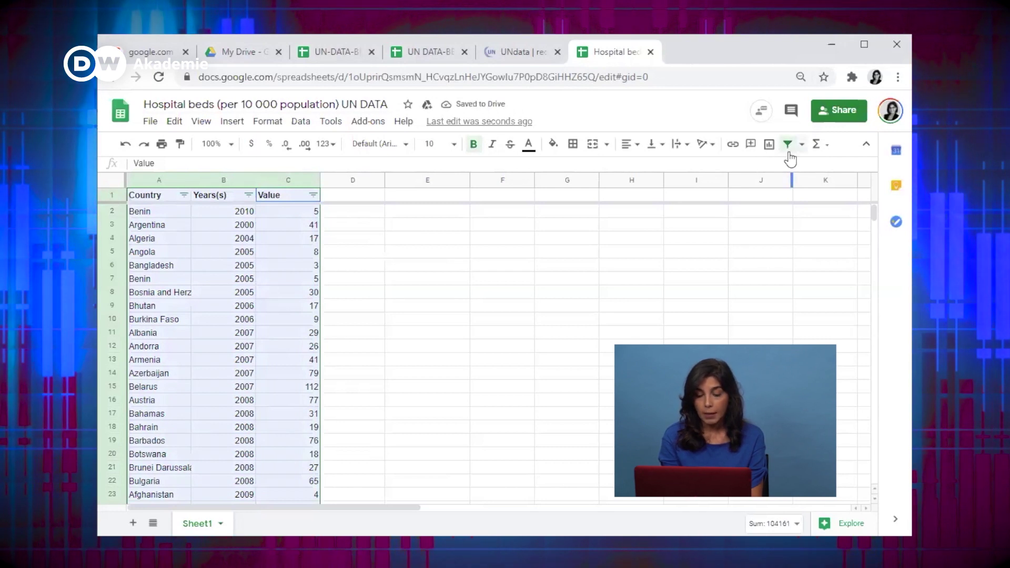
click(788, 150)
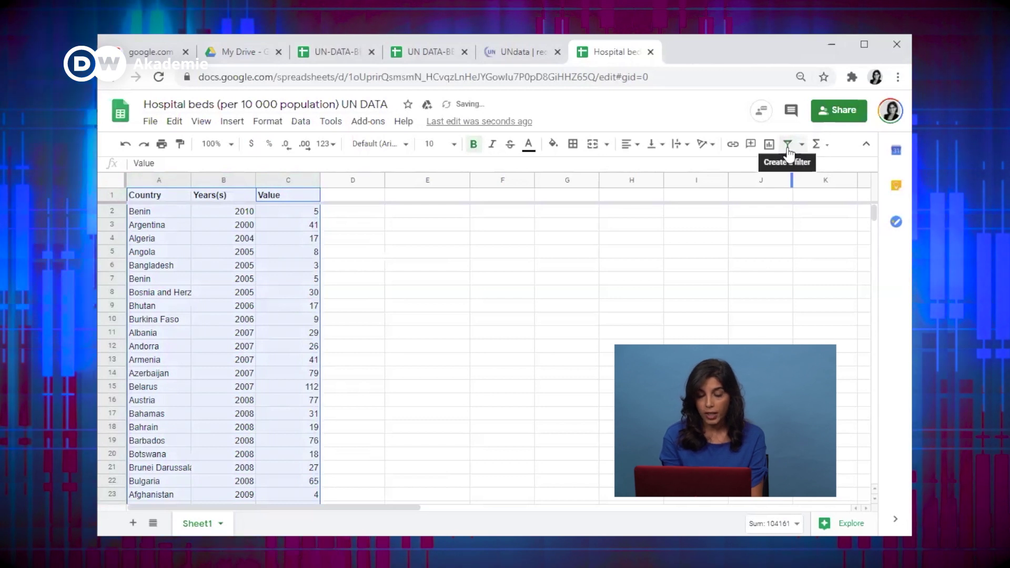
click(788, 150)
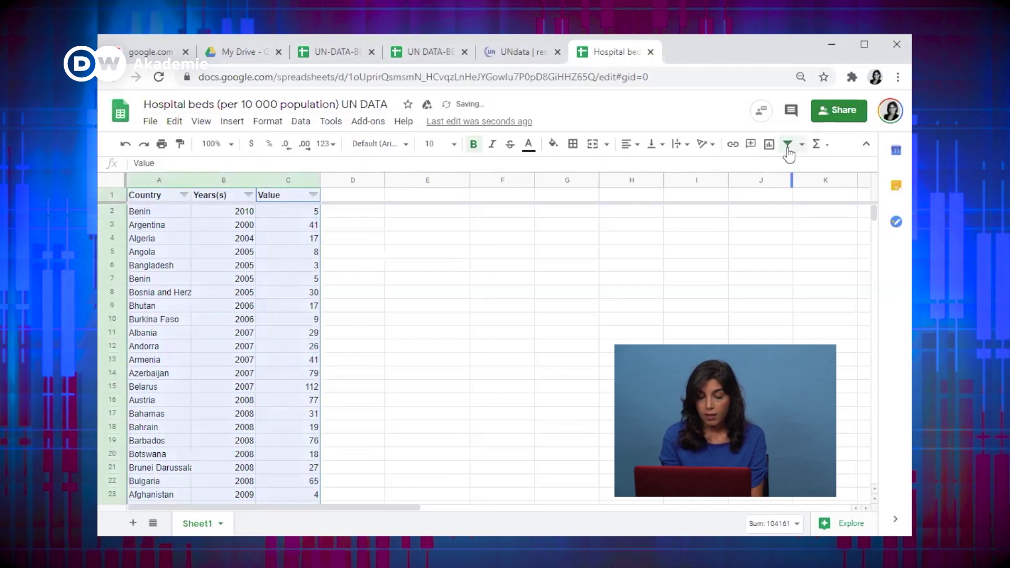
Step: Sort the table Z → A by Country and filter that column to show only Afghanistan
click(184, 196)
click(227, 237)
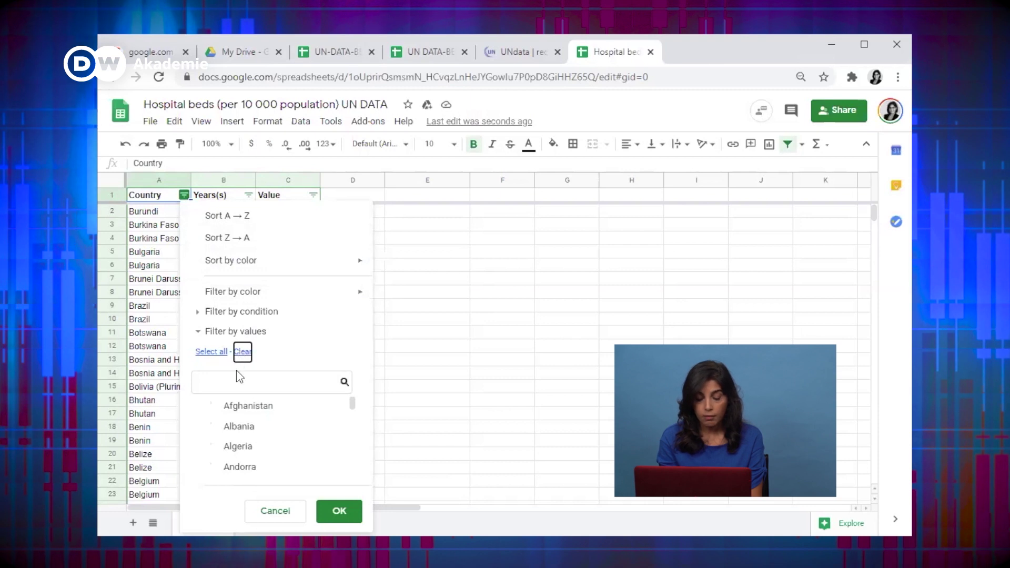
click(236, 412)
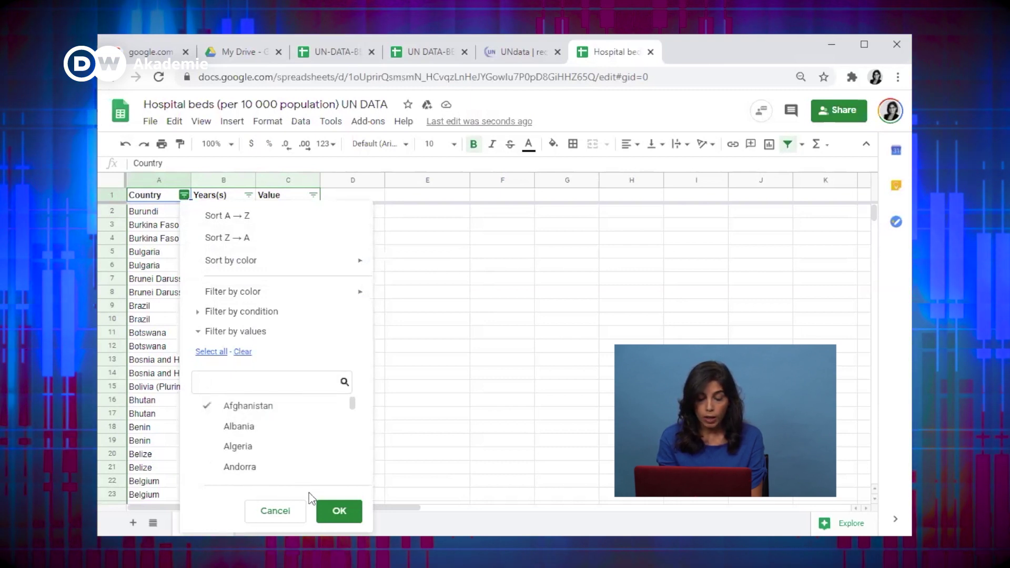
click(328, 507)
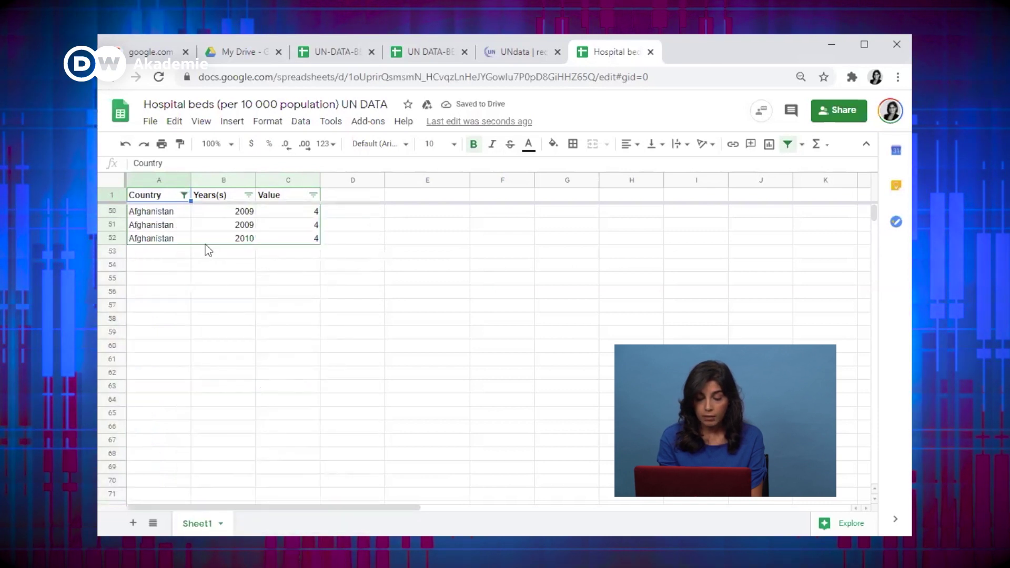
Step: Compare the filtered Afghanistan rows and delete row 51, the duplicate 2009 entry, from the sheet
click(228, 213)
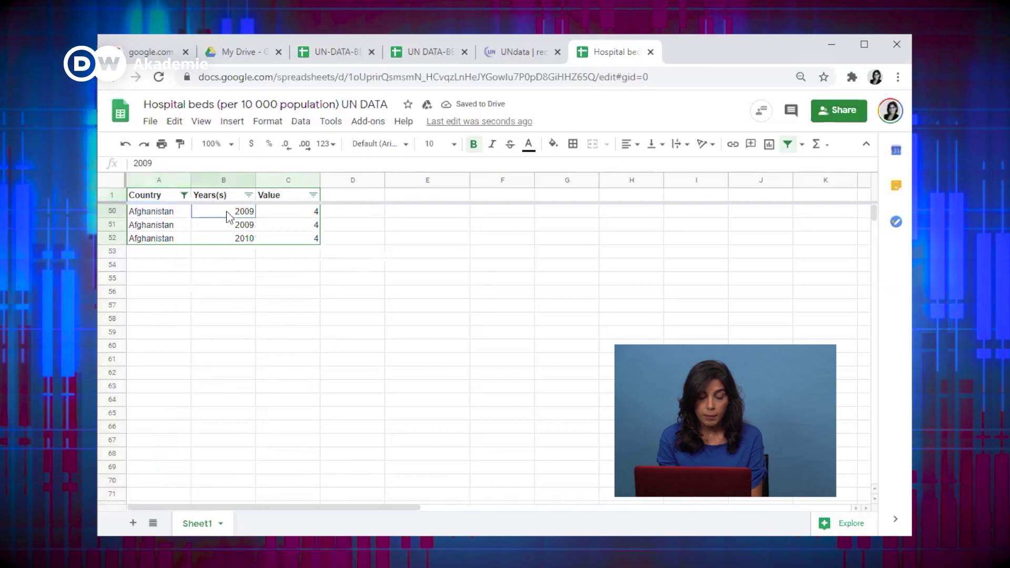
click(169, 227)
click(234, 229)
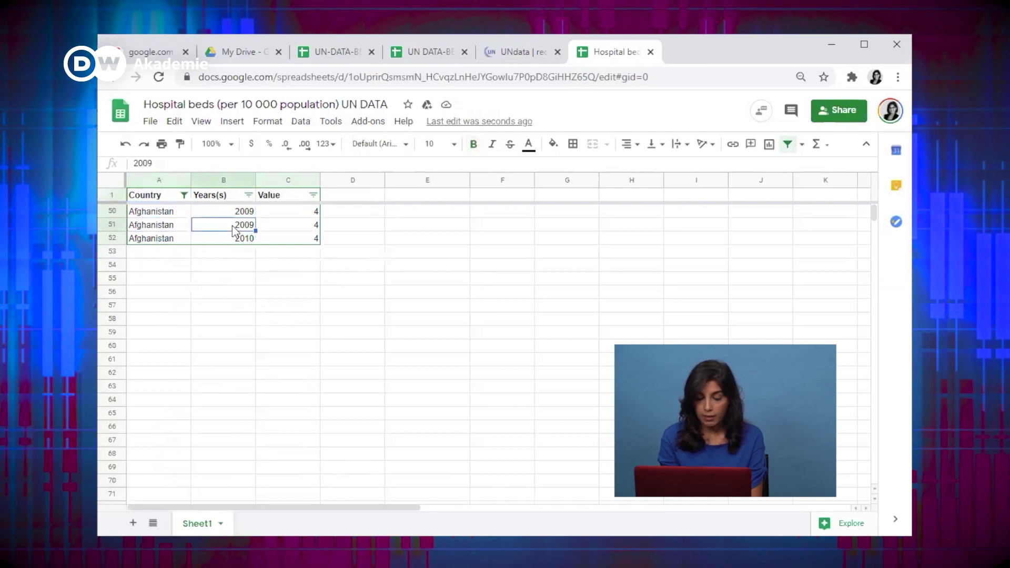
click(220, 227)
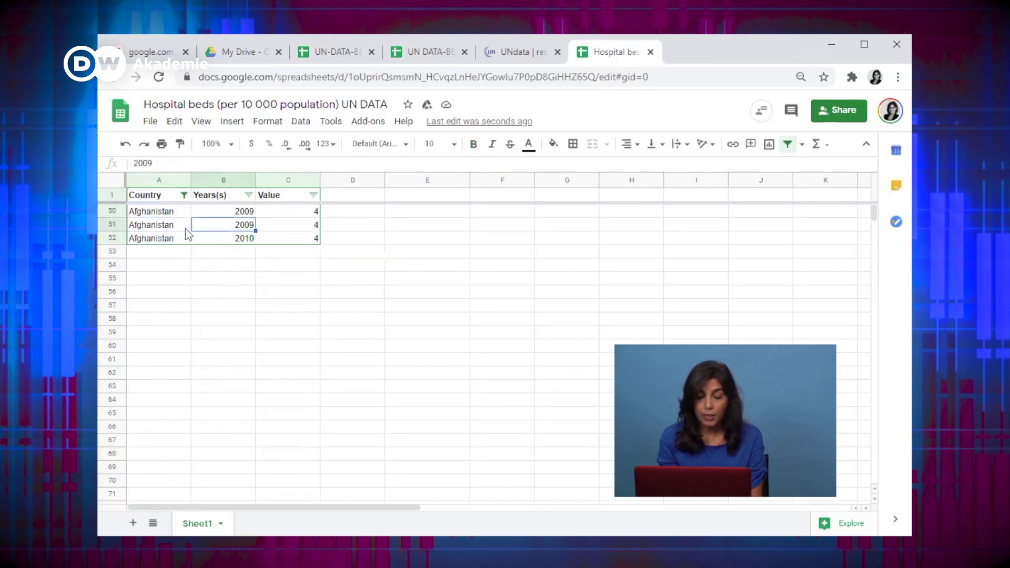
click(115, 224)
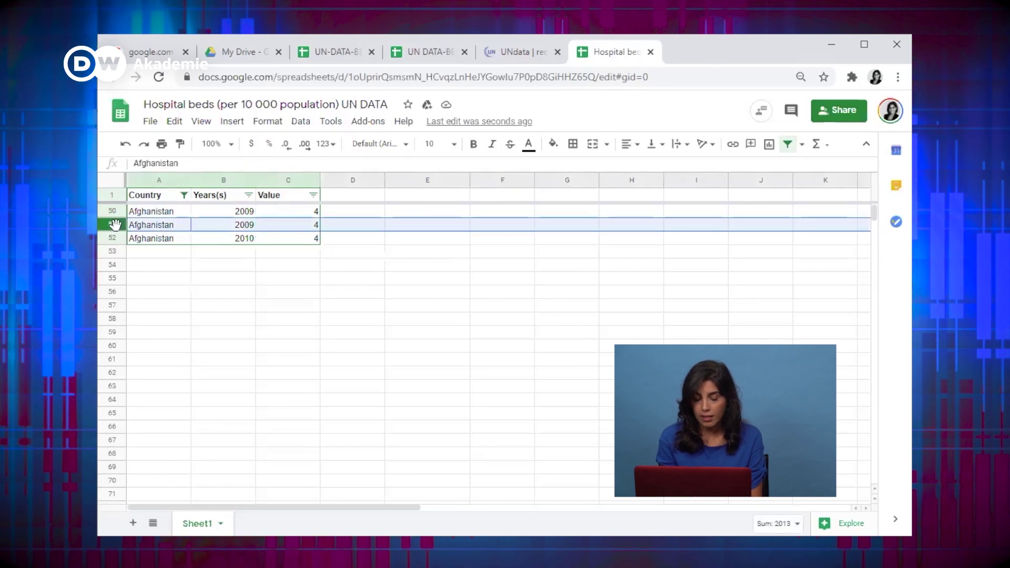
key(Delete)
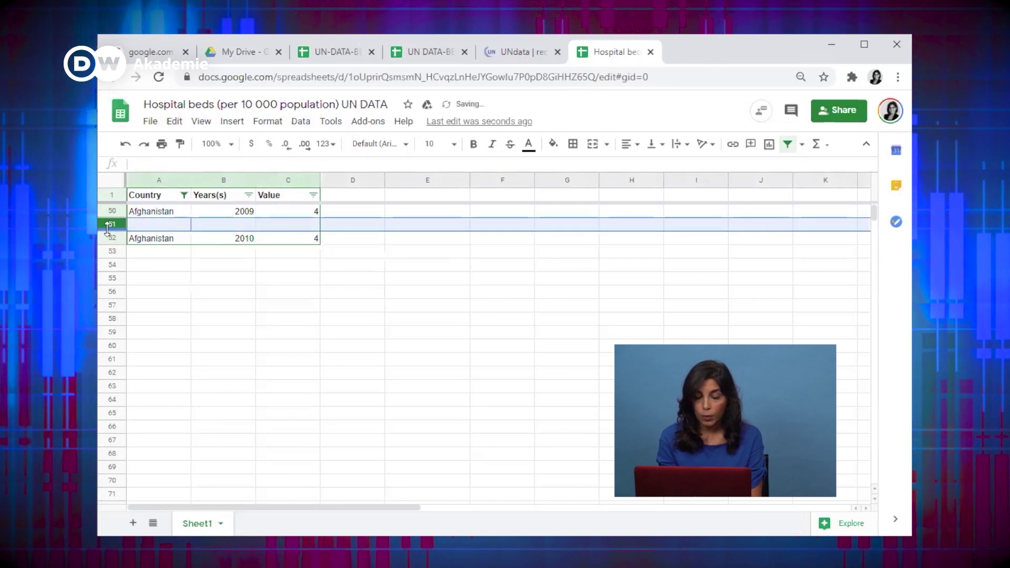
right_click(109, 230)
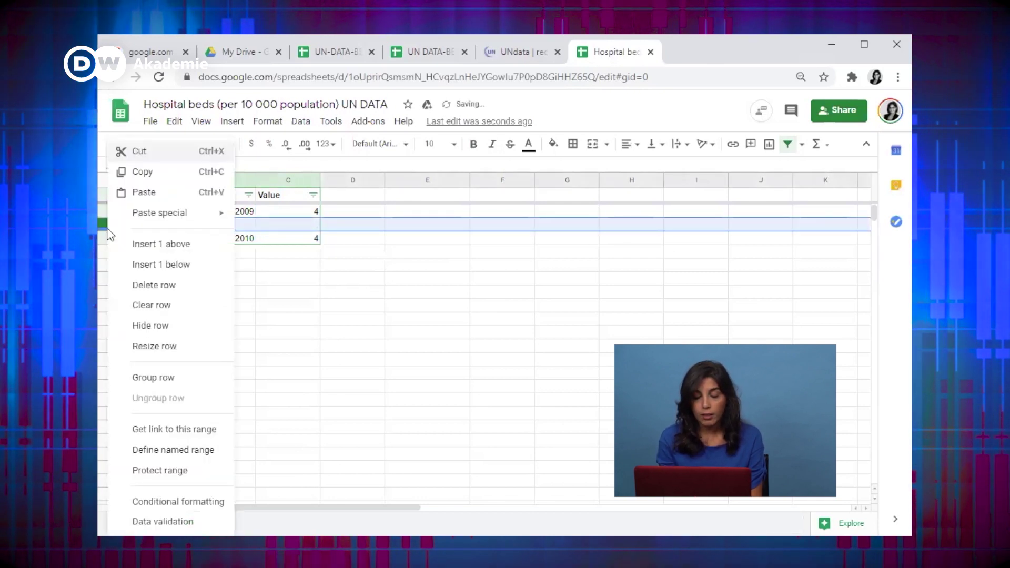
click(149, 284)
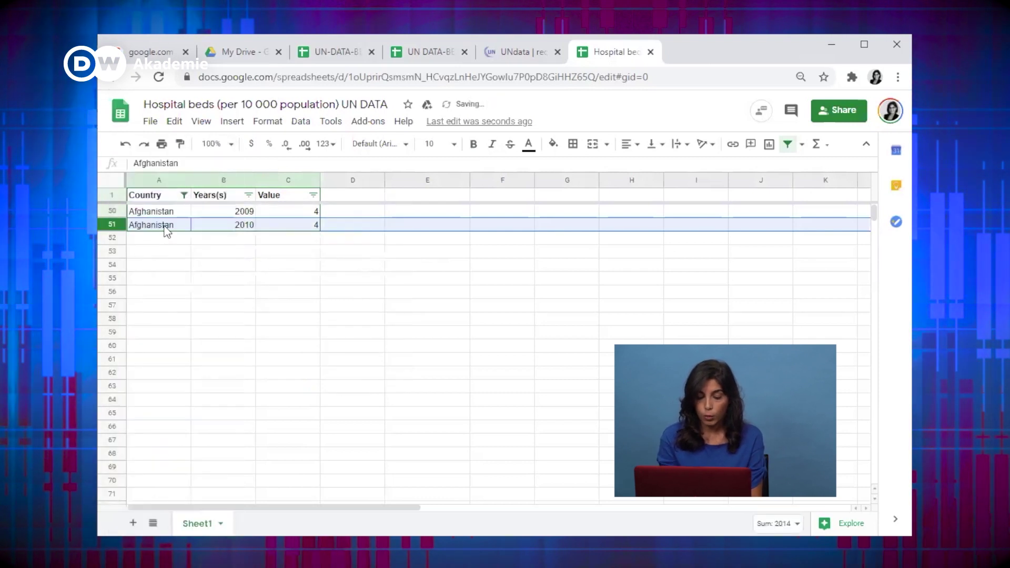
Step: Reselect all countries in the Country filter and turn the table's filter off
click(183, 195)
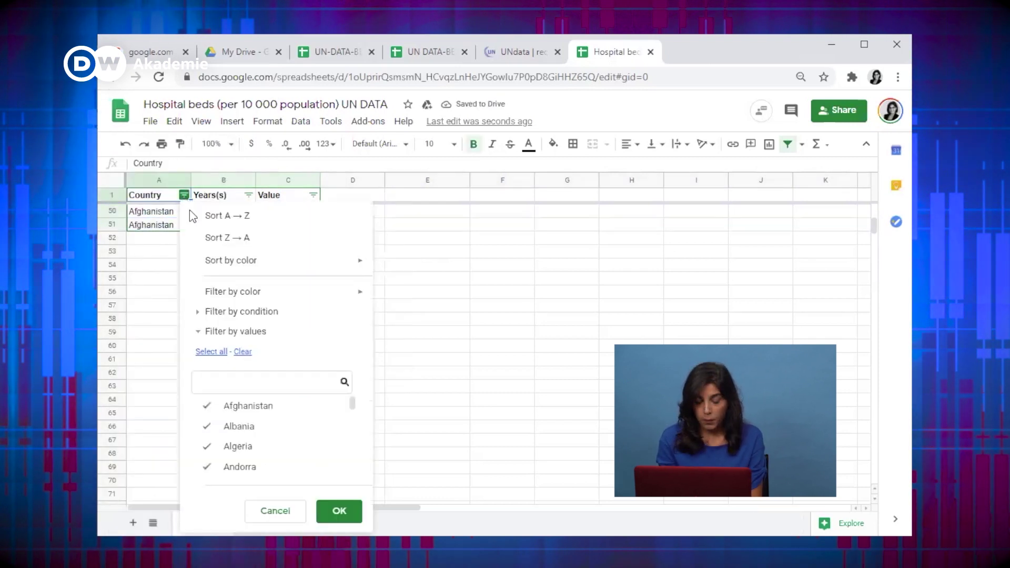
click(333, 514)
click(790, 149)
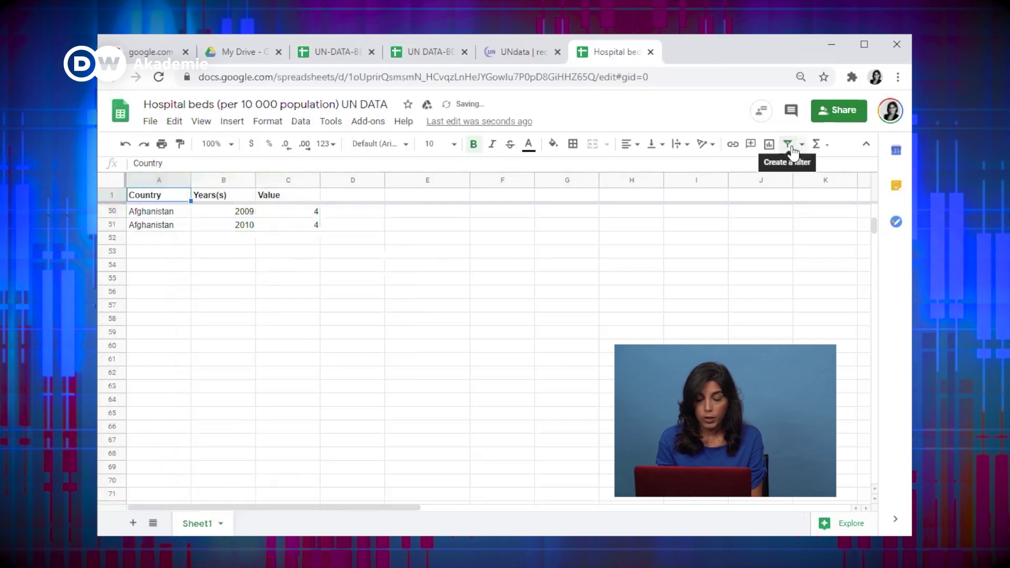
Step: Create a filter on the whole table again, sort it Z → A by Value and review the order down to the last row
drag(872, 223, 874, 213)
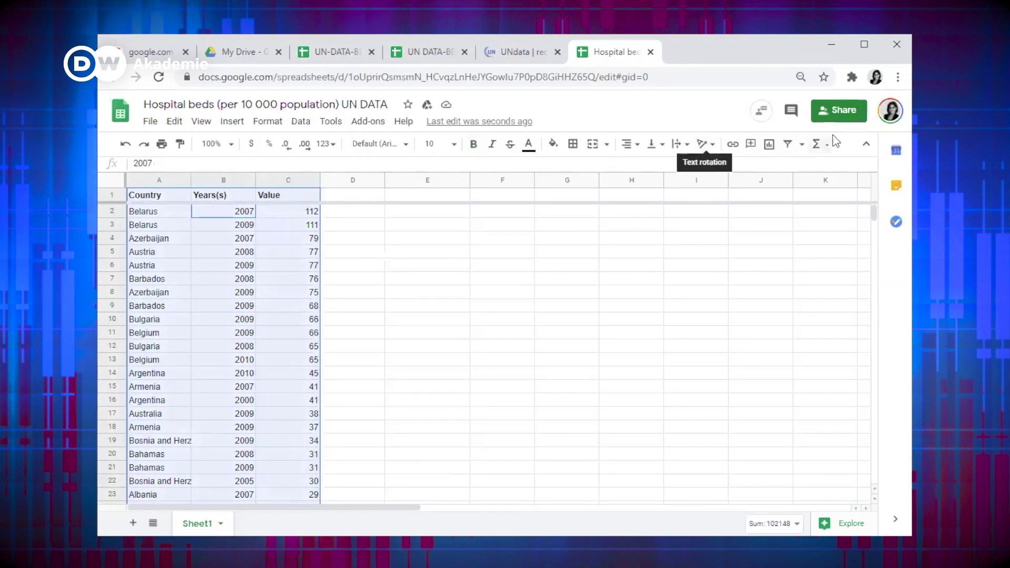
click(787, 144)
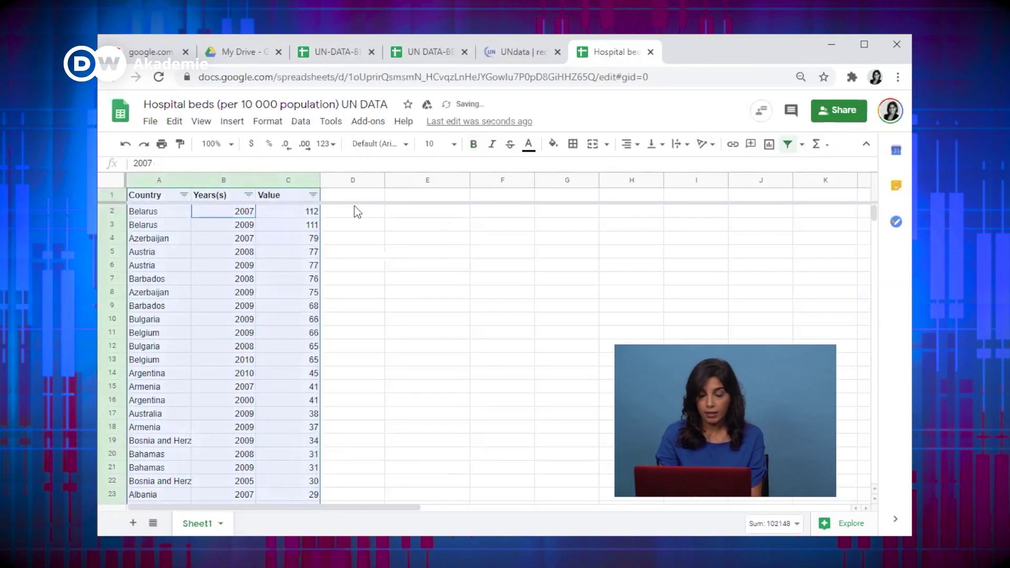
click(297, 197)
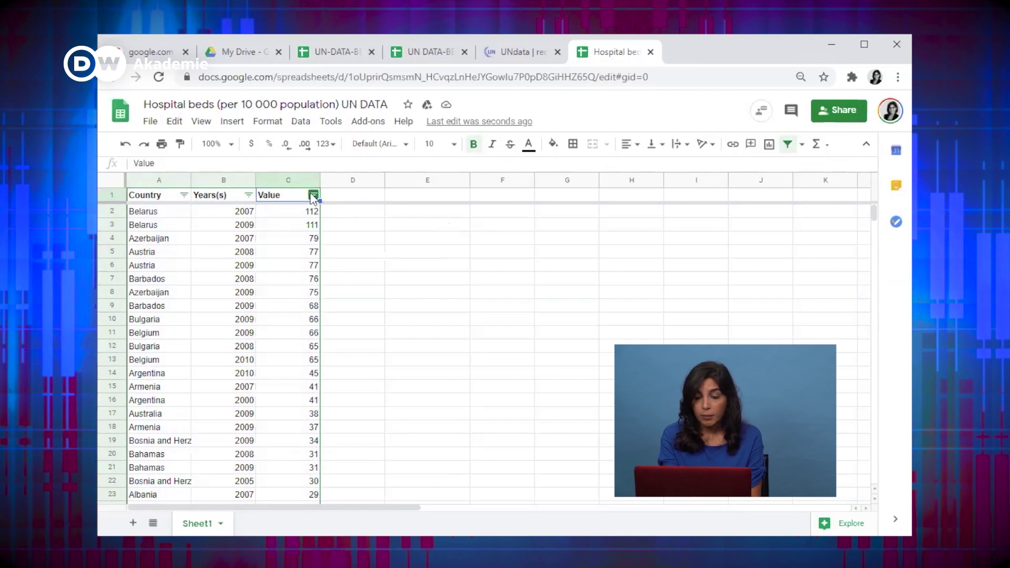
click(313, 196)
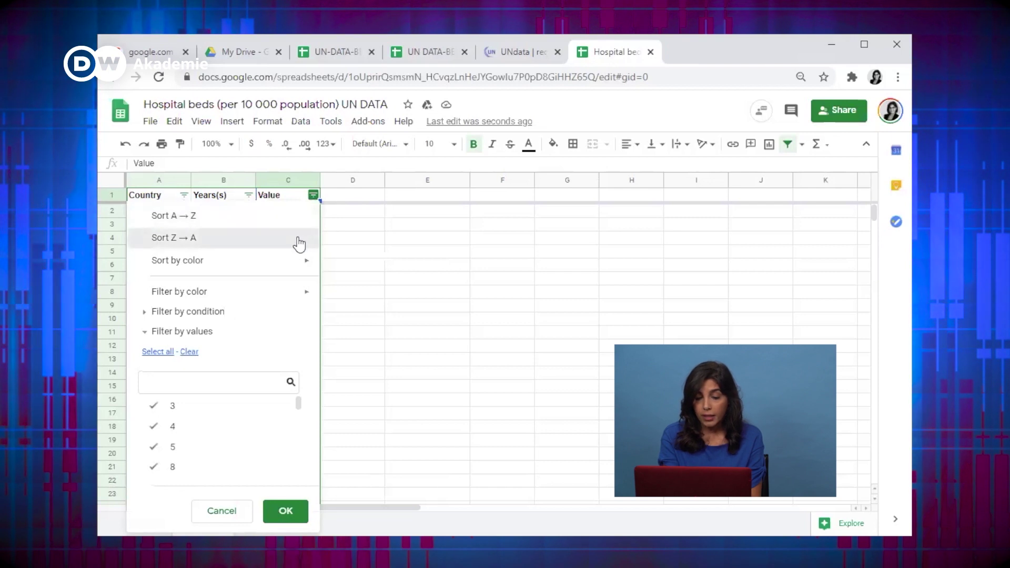
click(278, 239)
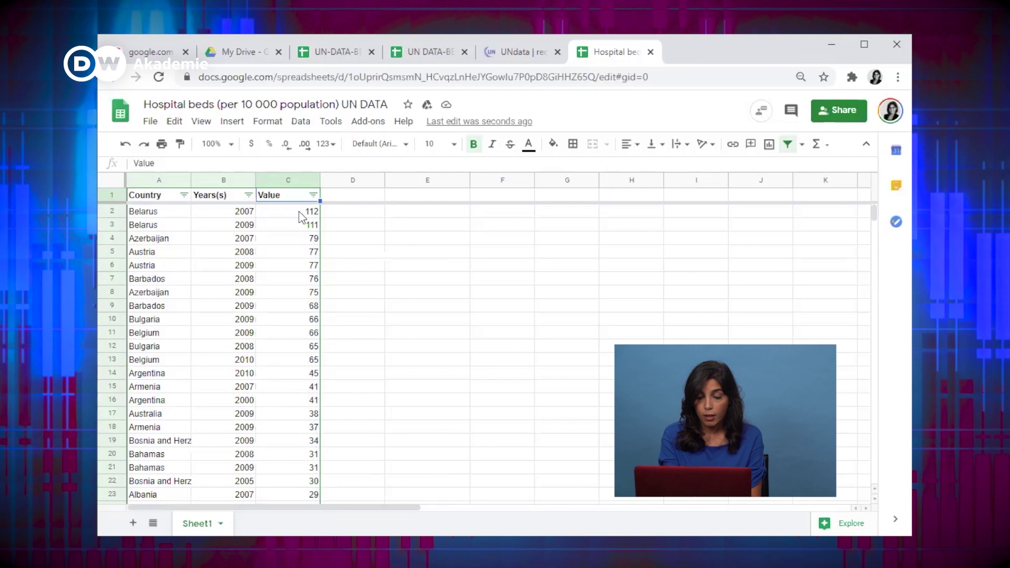
drag(873, 216, 877, 221)
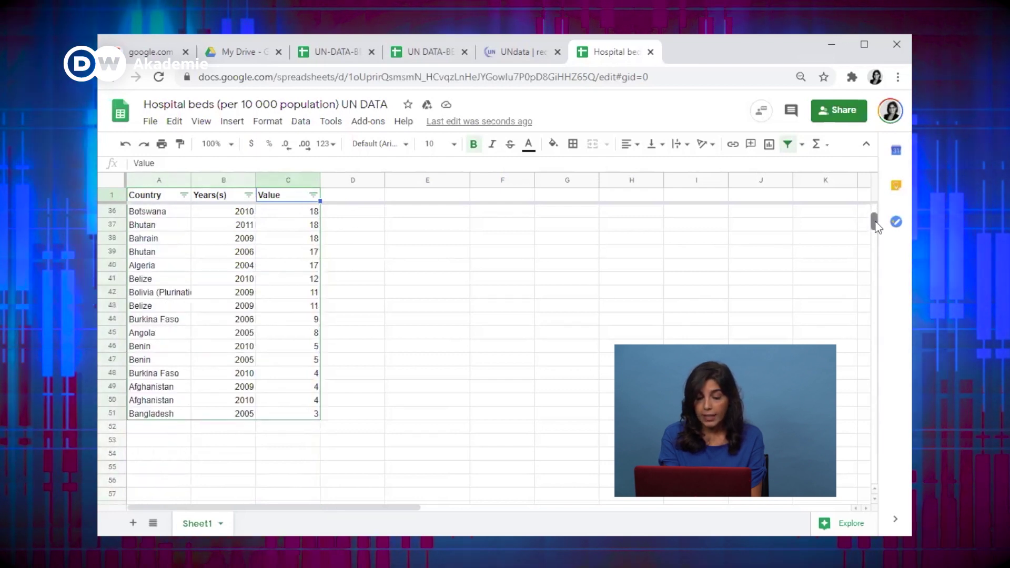
drag(876, 226, 872, 203)
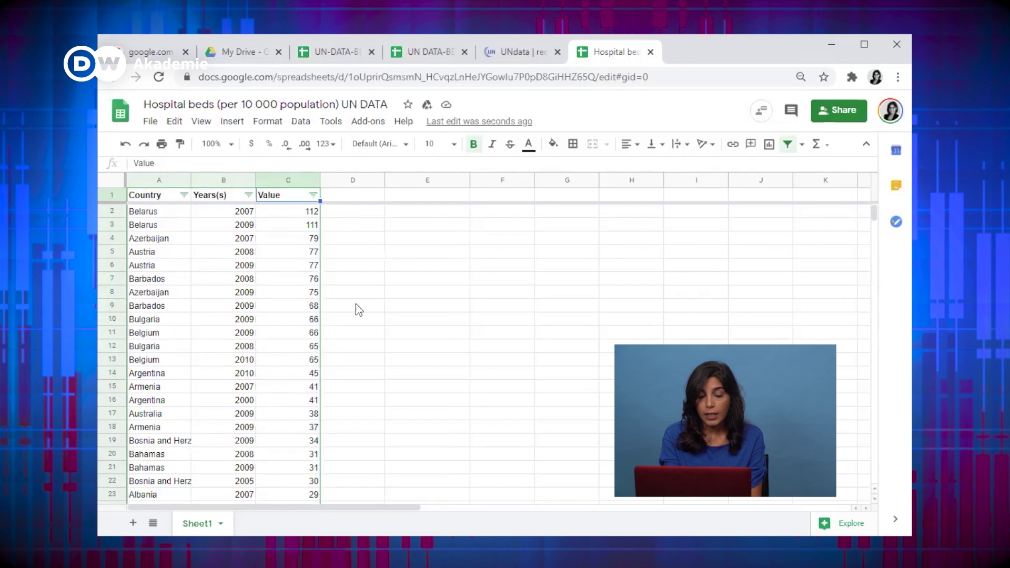
Step: Filter the Value column by the condition "Greater than or equal to" 25
click(352, 211)
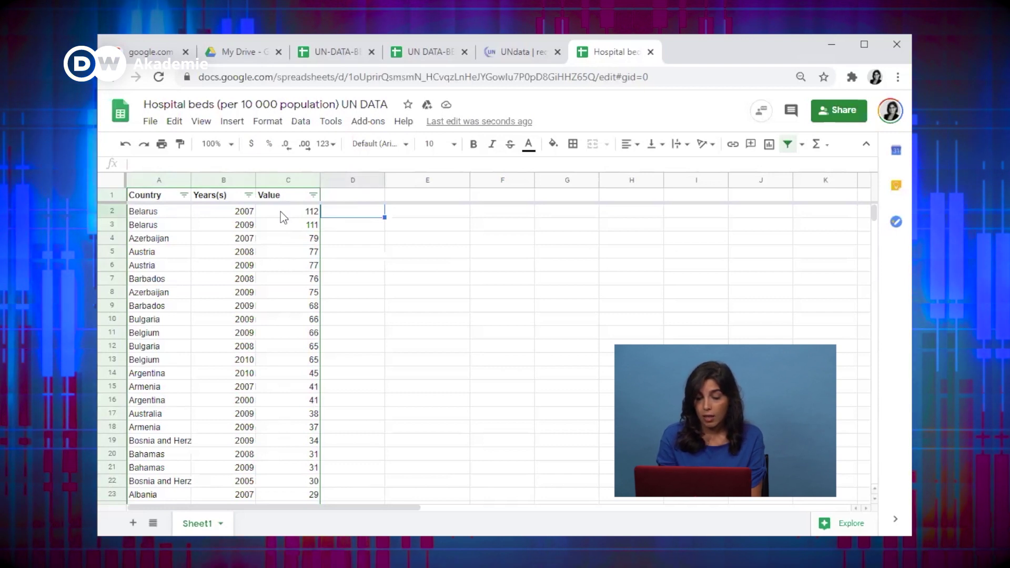
click(313, 195)
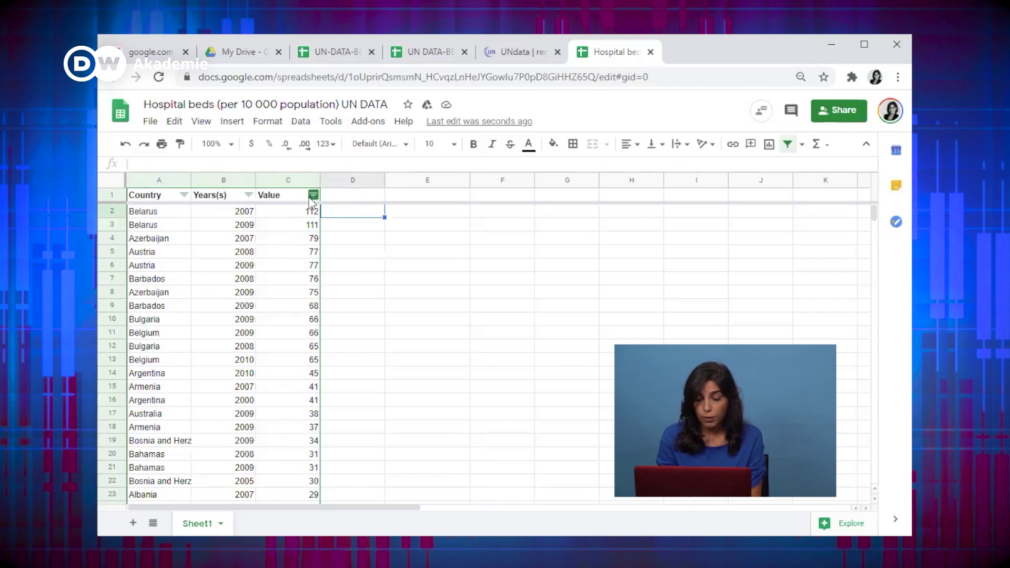
click(187, 311)
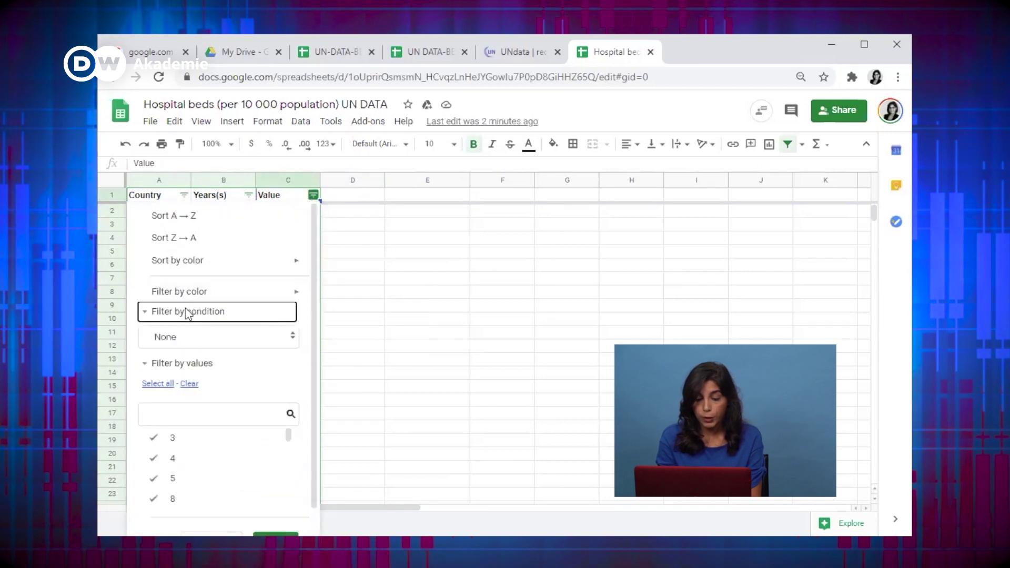
click(188, 337)
drag(265, 368, 264, 452)
click(212, 430)
text(25)
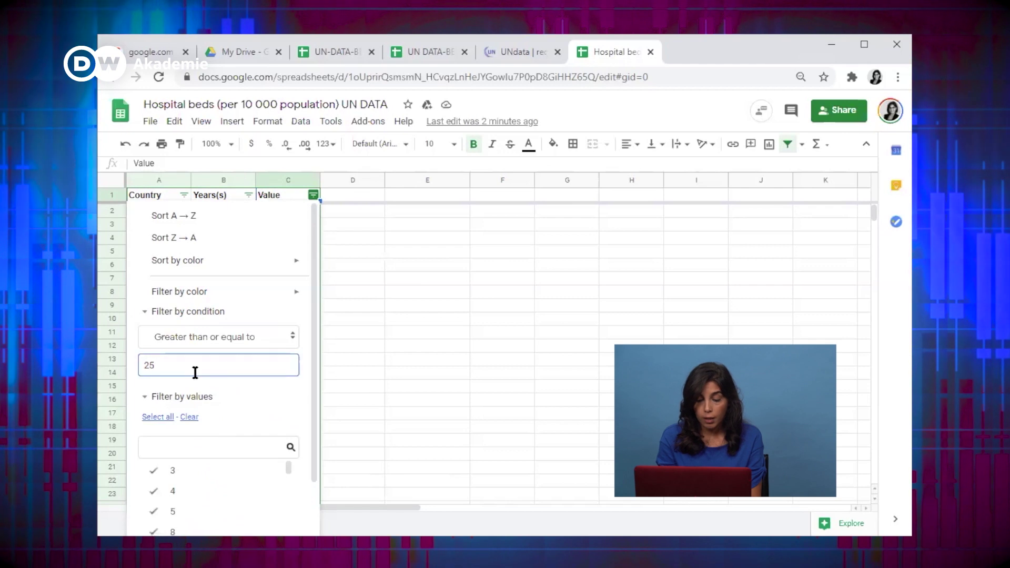
scroll(311, 380, down, 2)
click(281, 514)
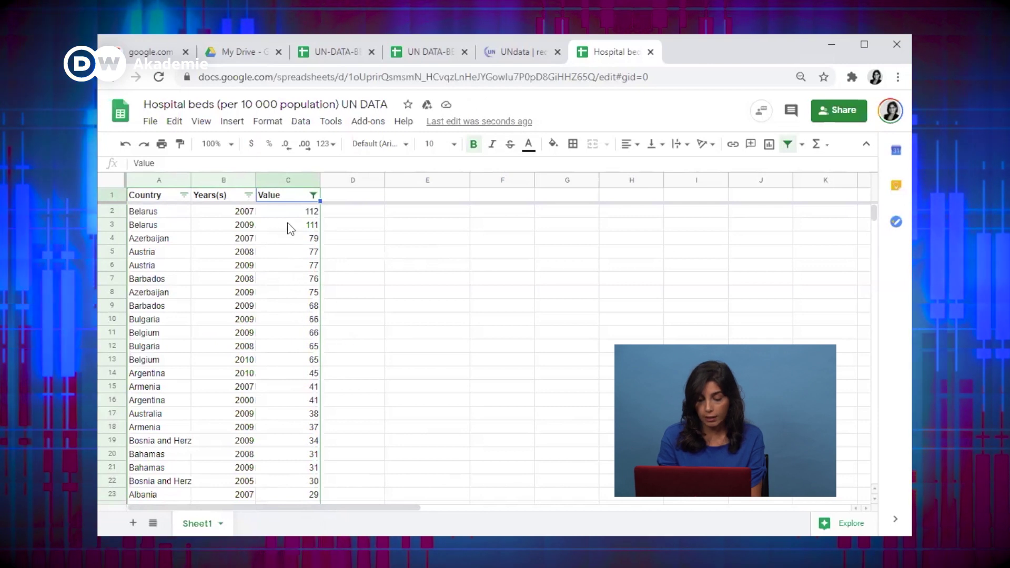
Step: Filter the Years(s) column to show only 2010
click(248, 195)
click(307, 351)
scroll(368, 432, down, 2)
click(315, 467)
click(403, 511)
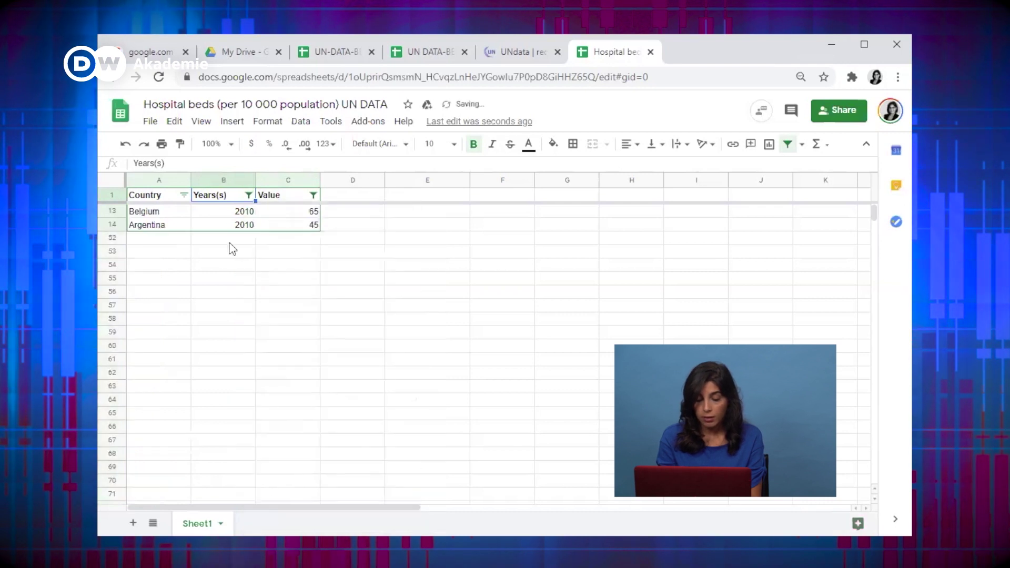